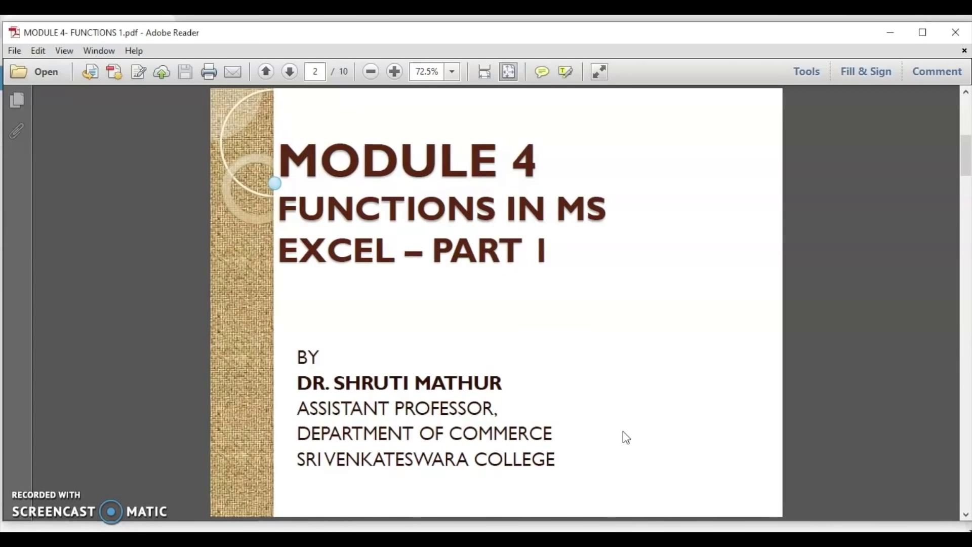
Read through the Module 4 slides up to the one on inserting a function
{"action": "scroll", "coordinate": [626, 437], "scroll_direction": "down", "scroll_amount": 1}
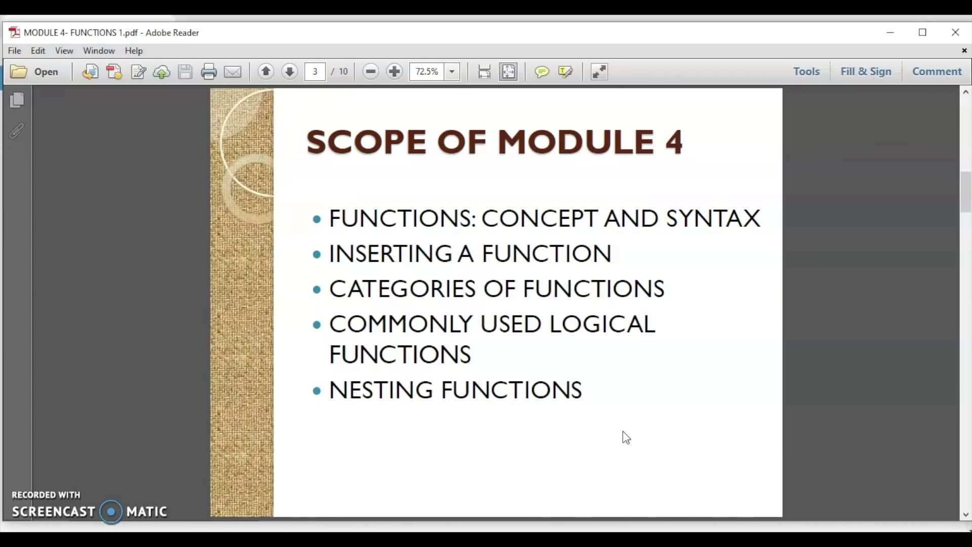
{"action": "scroll", "coordinate": [623, 432], "scroll_direction": "down", "scroll_amount": 1}
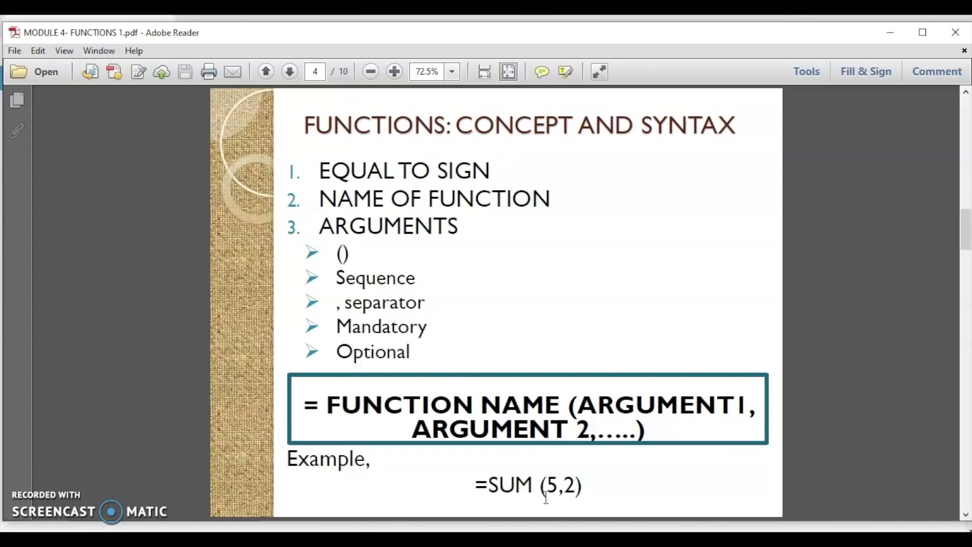
{"action": "scroll", "coordinate": [546, 498], "scroll_direction": "down", "scroll_amount": 2}
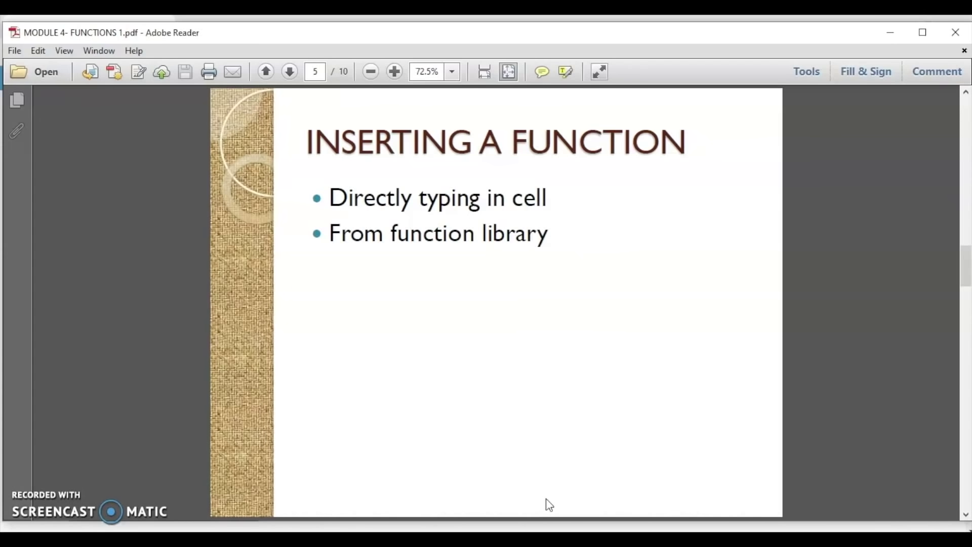
Switch to the Excel workbook and enter the formula =SUM(10,20) in cell A3
{"action": "left_click", "coordinate": [547, 529]}
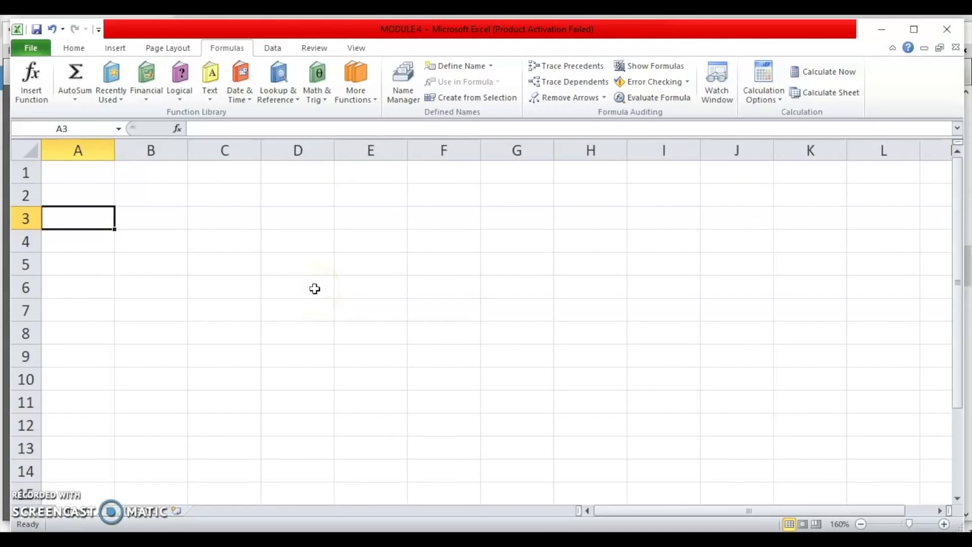
{"action": "type", "text": "="}
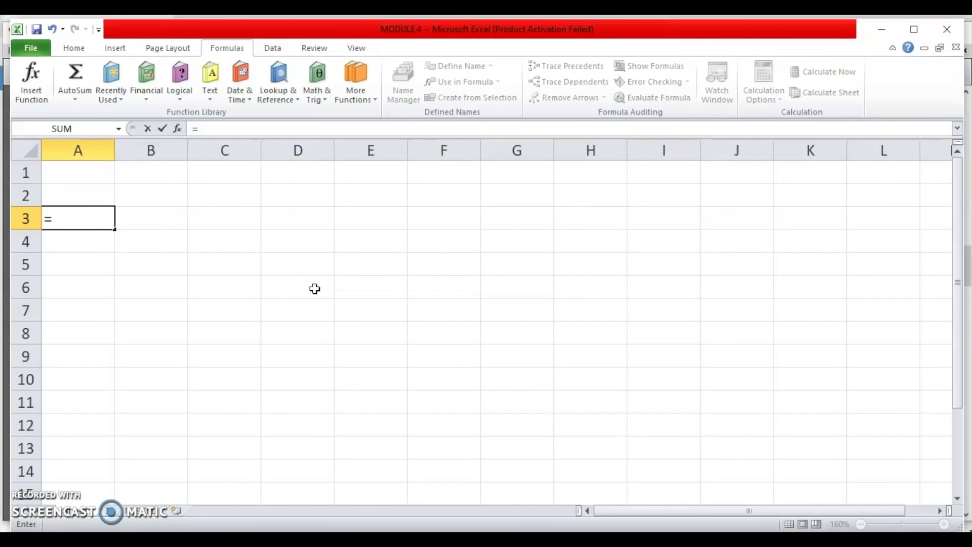
{"action": "type", "text": "SUM"}
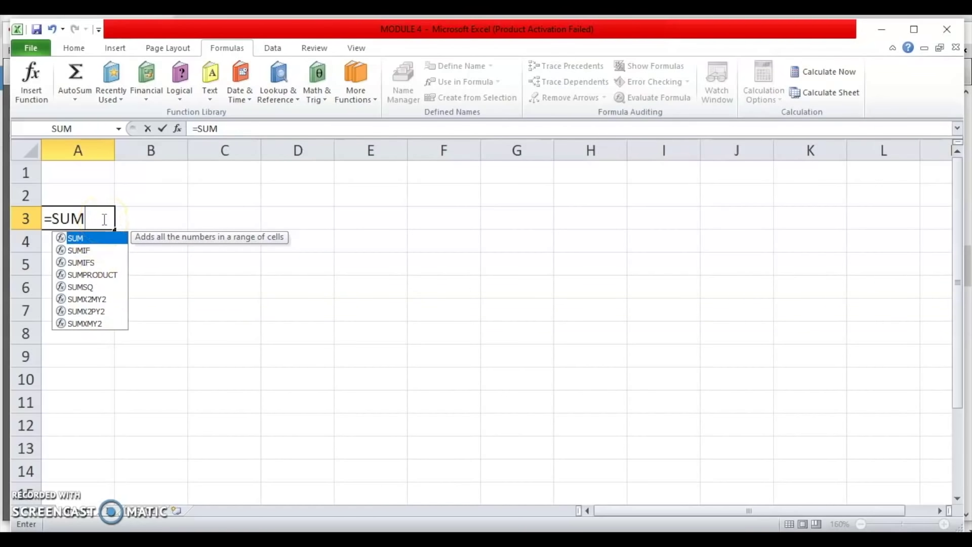
{"action": "type", "text": "("}
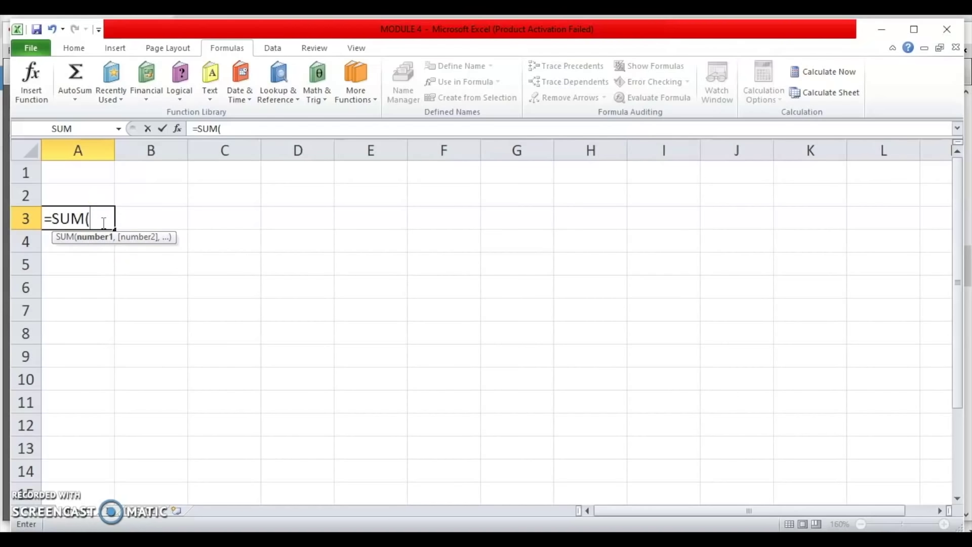
{"action": "type", "text": "10,"}
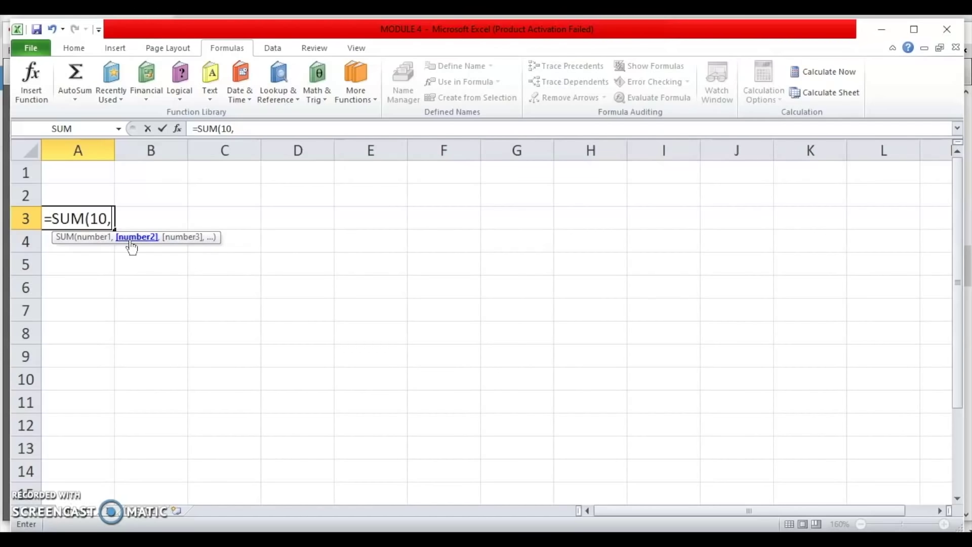
{"action": "type", "text": "20)"}
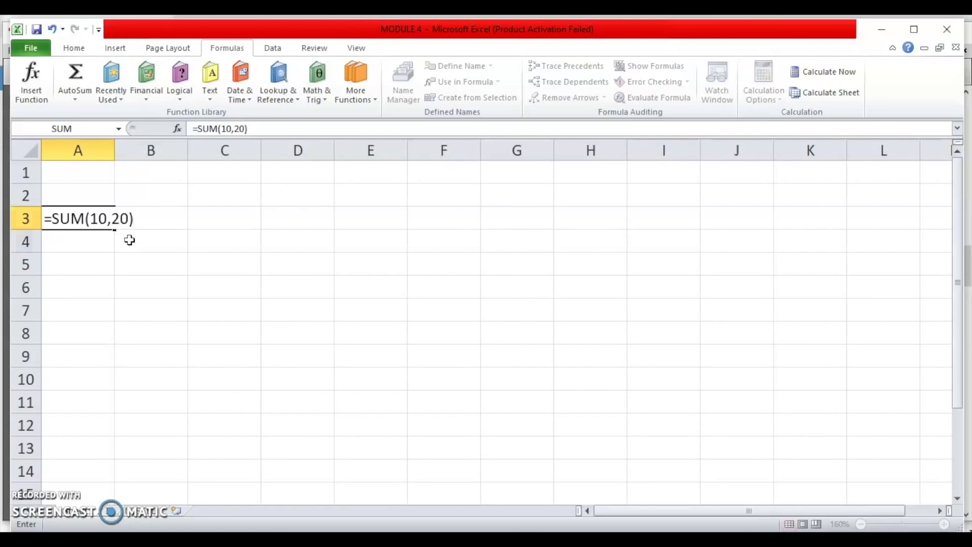
{"action": "key", "text": "Return"}
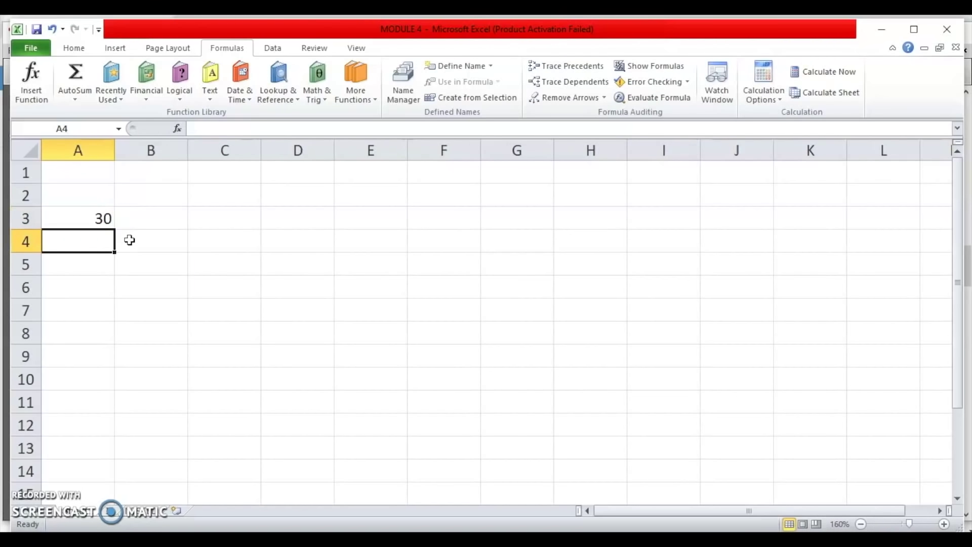
Start a SUM function in cell C2 from the Math & Trig category of the function library
{"action": "left_click", "coordinate": [197, 195]}
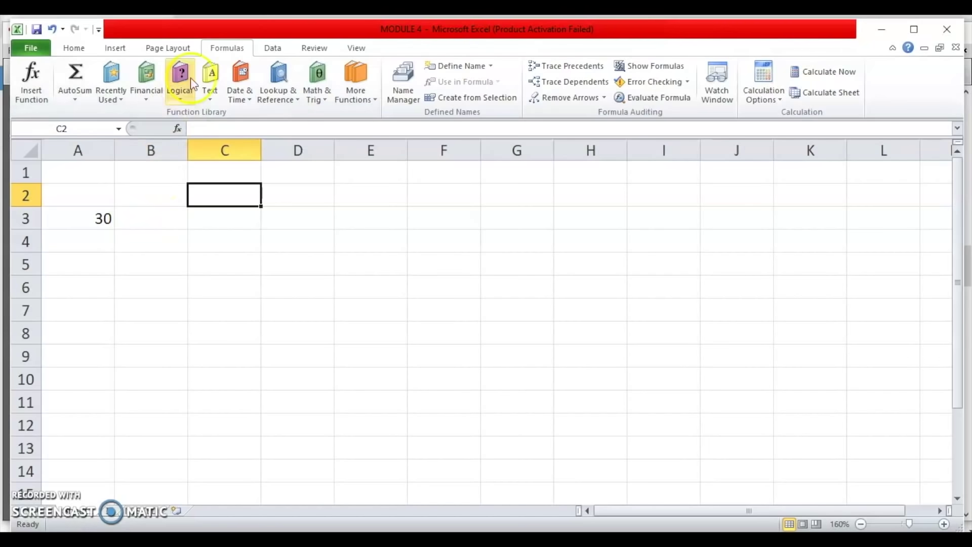
{"action": "double_click", "coordinate": [234, 48]}
{"action": "left_click", "coordinate": [235, 48]}
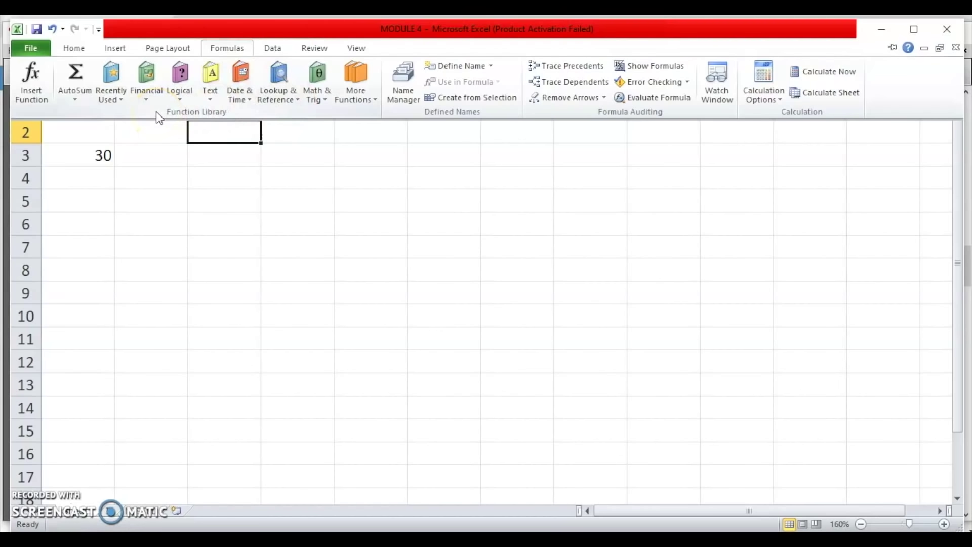
{"action": "left_click", "coordinate": [326, 98]}
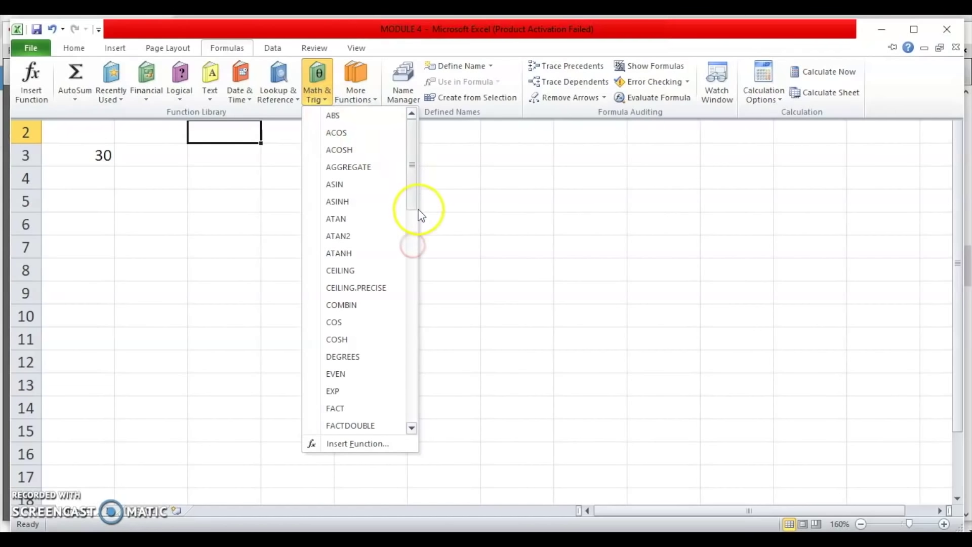
{"action": "left_click_drag", "start_coordinate": [411, 203], "coordinate": [412, 385]}
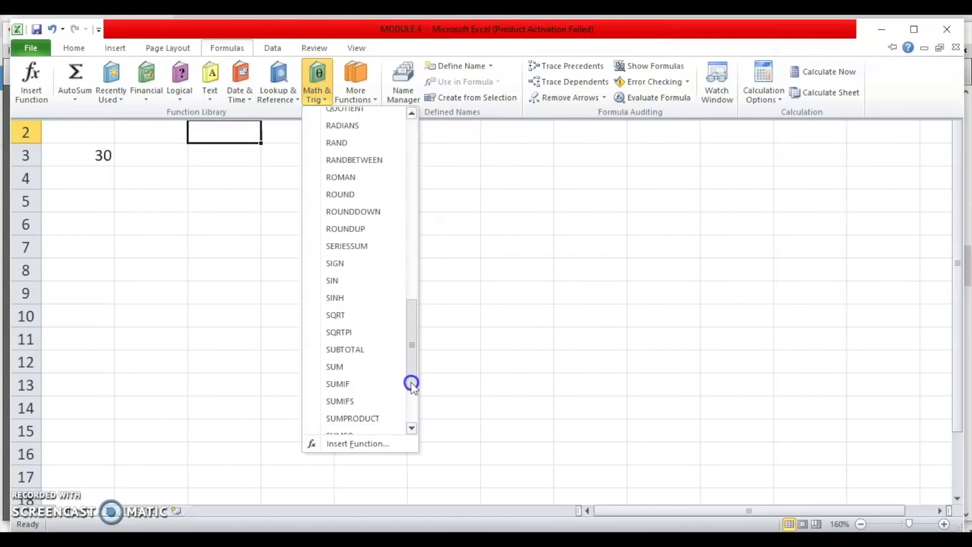
{"action": "left_click", "coordinate": [355, 366]}
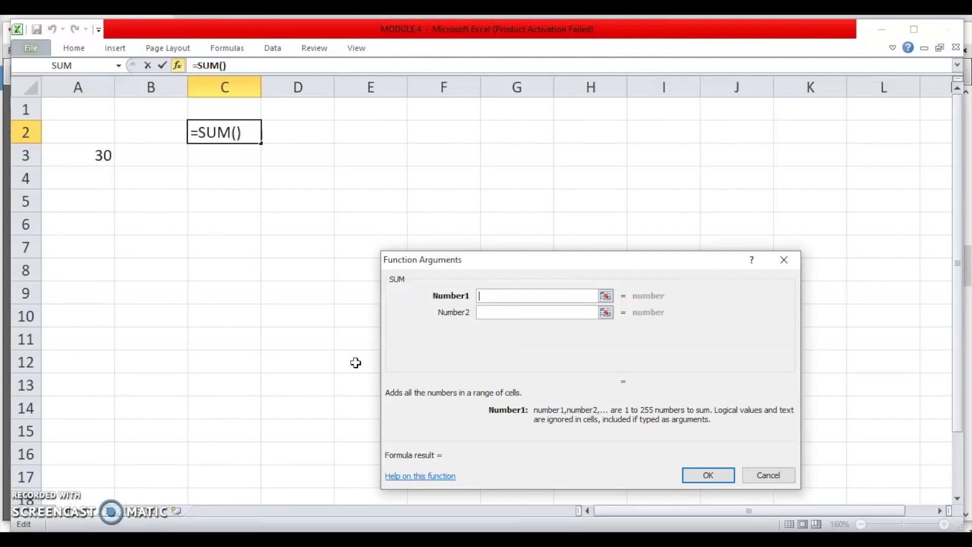
Set the SUM arguments to 20 for Number1 and 3 for Number2, and confirm the formula in C2
{"action": "left_click", "coordinate": [557, 295]}
{"action": "type", "text": "20"}
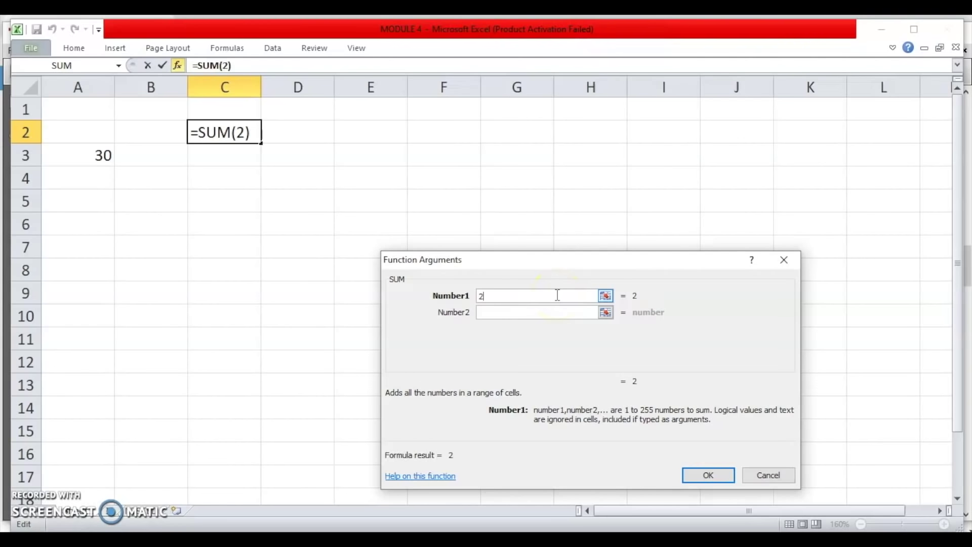
{"action": "left_click", "coordinate": [552, 312]}
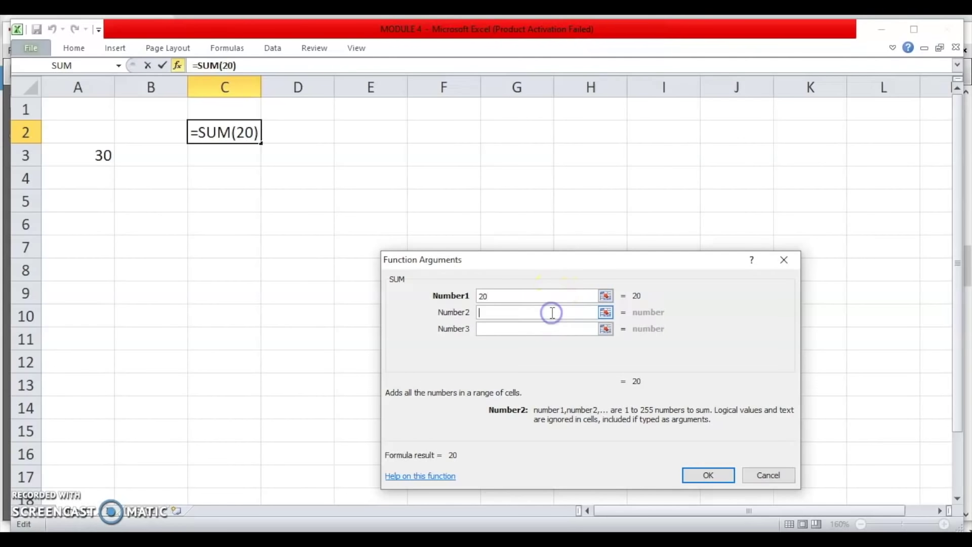
{"action": "type", "text": "3"}
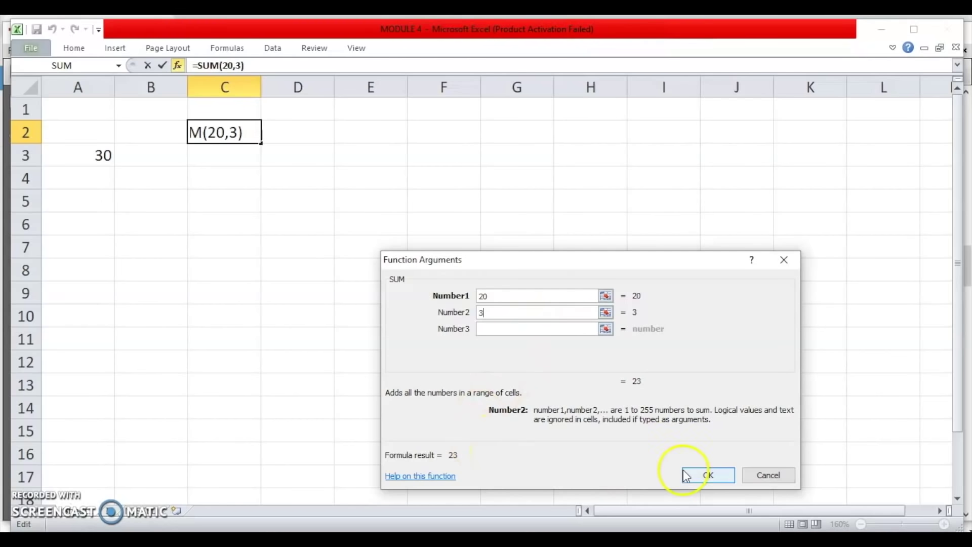
{"action": "left_click", "coordinate": [698, 479]}
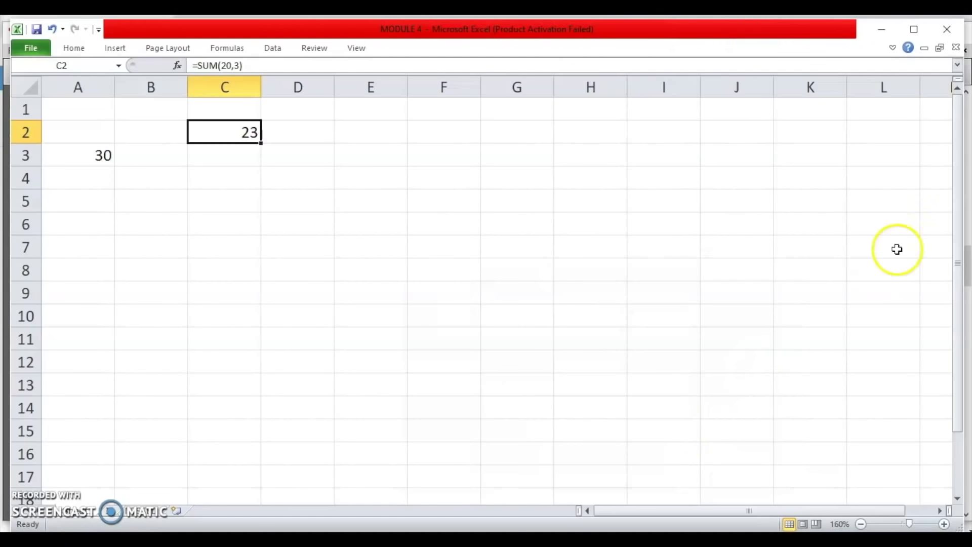
Restore the full ribbon, start Insert Function for cell E3 and list functions from the All category
{"action": "left_click", "coordinate": [893, 47]}
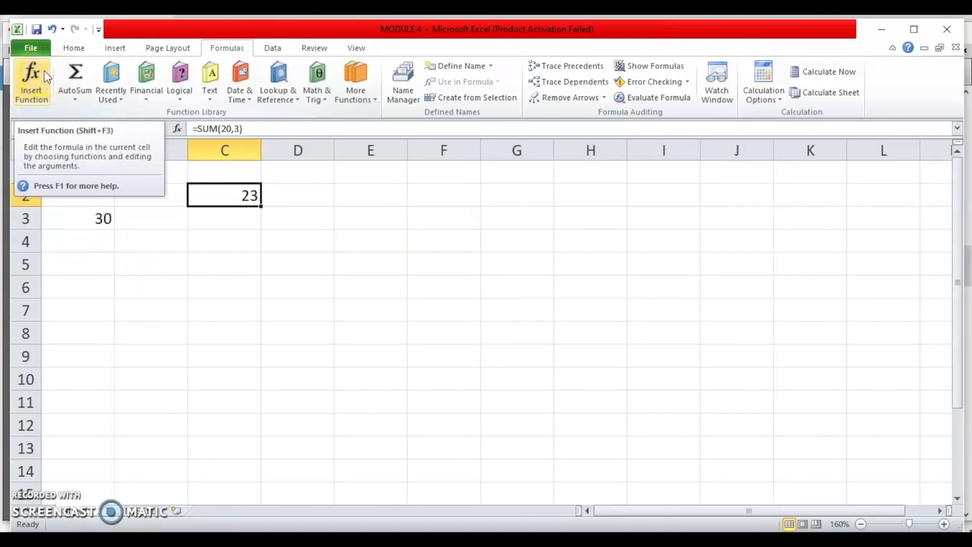
{"action": "left_click", "coordinate": [354, 208]}
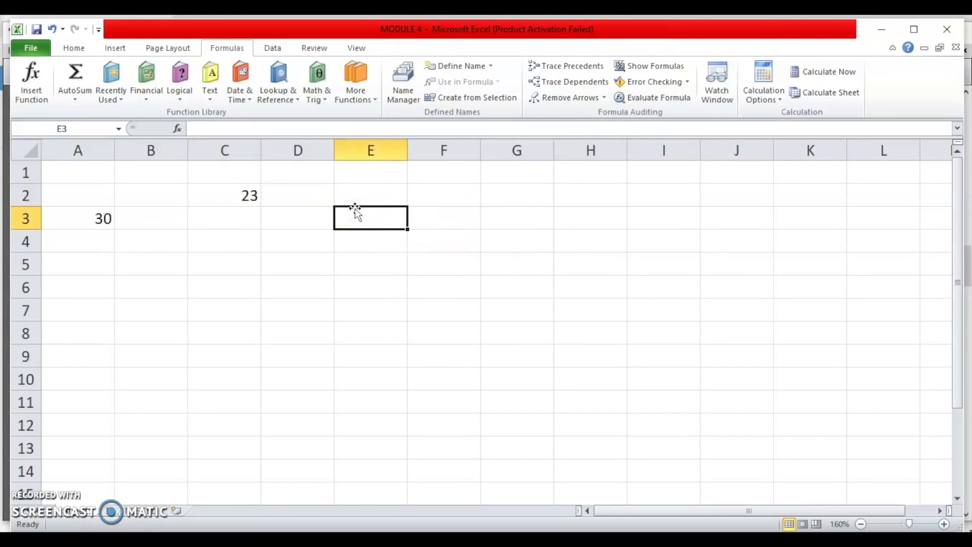
{"action": "left_click", "coordinate": [36, 79]}
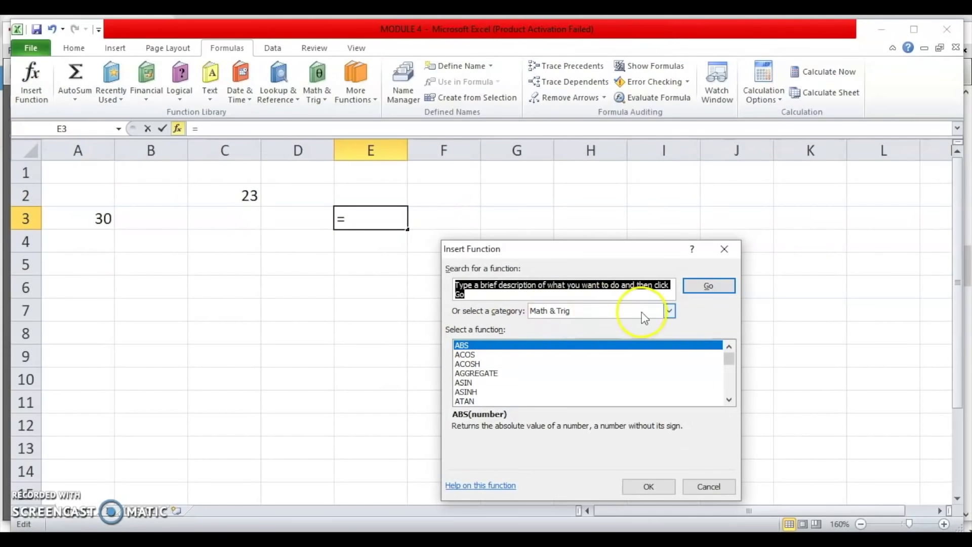
{"action": "left_click", "coordinate": [643, 314]}
{"action": "left_click", "coordinate": [598, 333]}
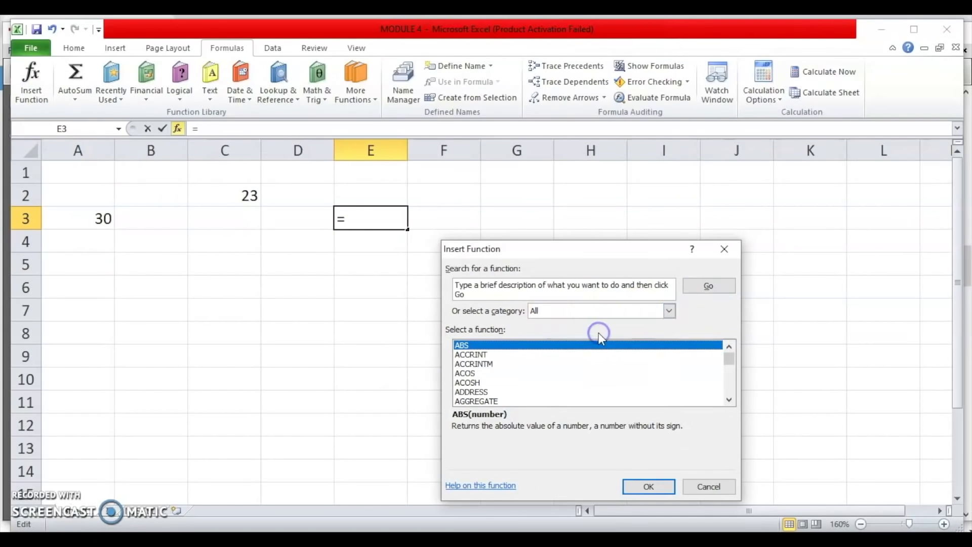
Replace the function search description with ADD and run the search
{"action": "left_click", "coordinate": [465, 289]}
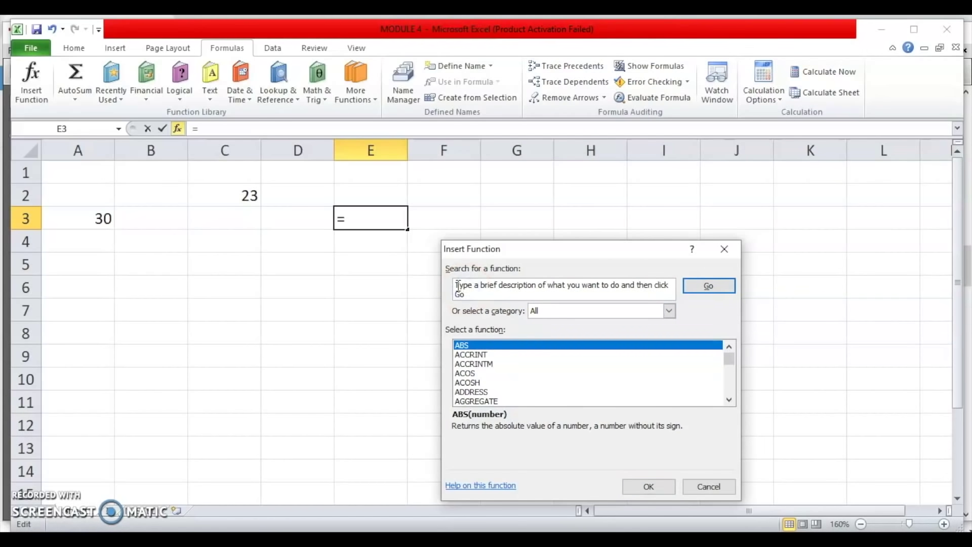
{"action": "right_click", "coordinate": [458, 285]}
{"action": "left_click_drag", "start_coordinate": [457, 285], "coordinate": [465, 293]}
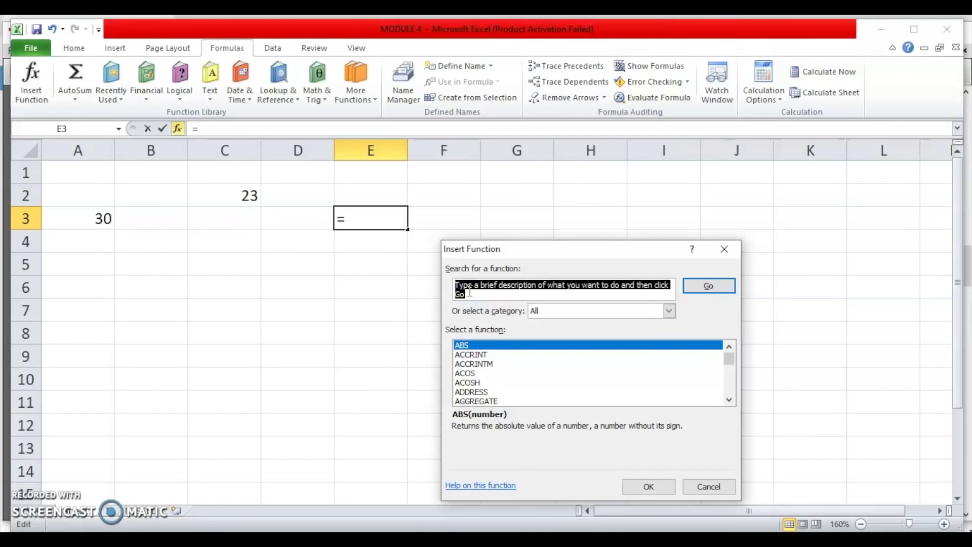
{"action": "type", "text": "ADD"}
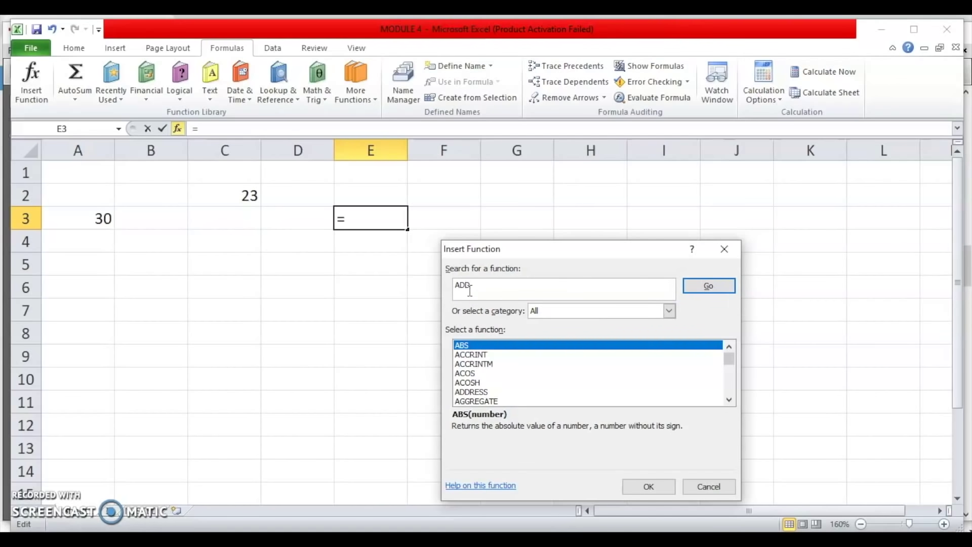
{"action": "left_click", "coordinate": [717, 286]}
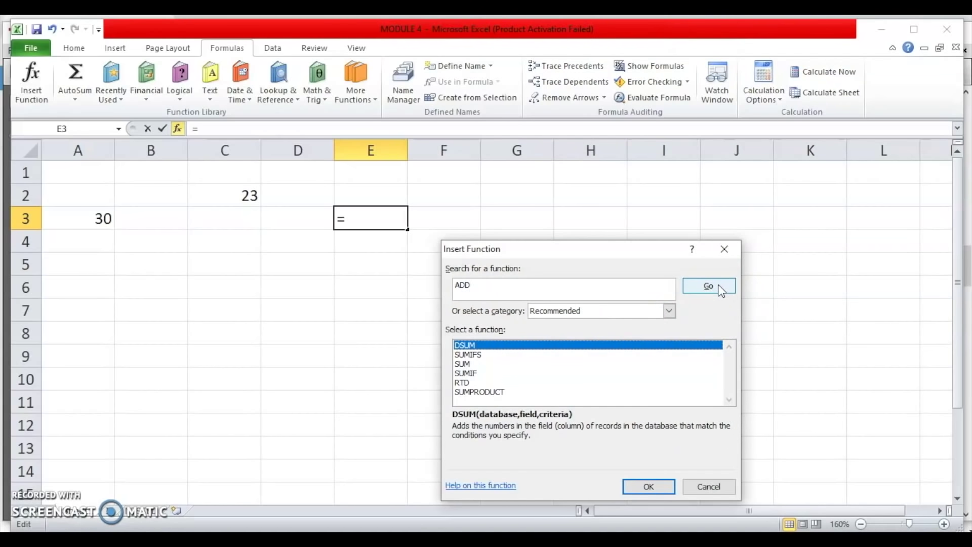
Insert the recommended SUM function in cell E3 with the range A3:D3 as Number1
{"action": "left_click", "coordinate": [466, 367]}
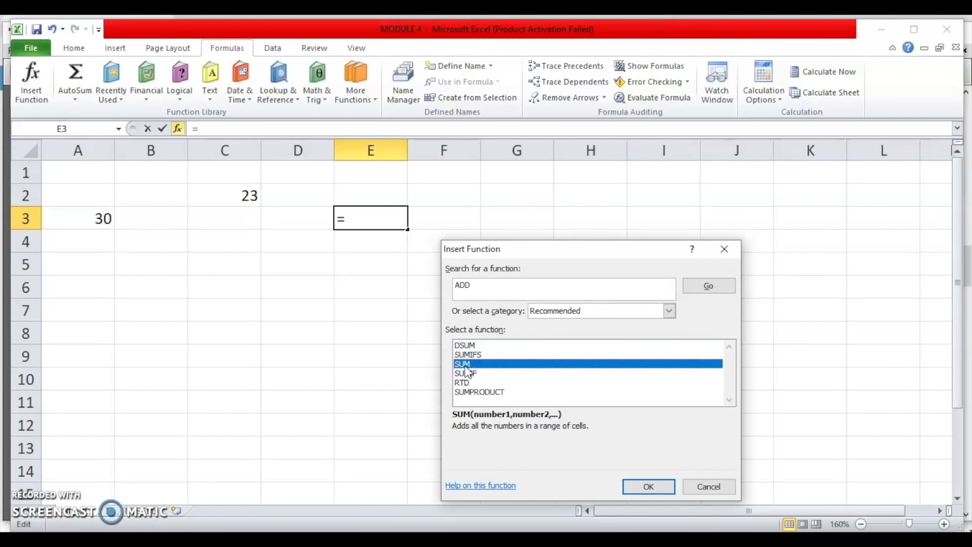
{"action": "left_click", "coordinate": [474, 437]}
{"action": "left_click", "coordinate": [636, 452]}
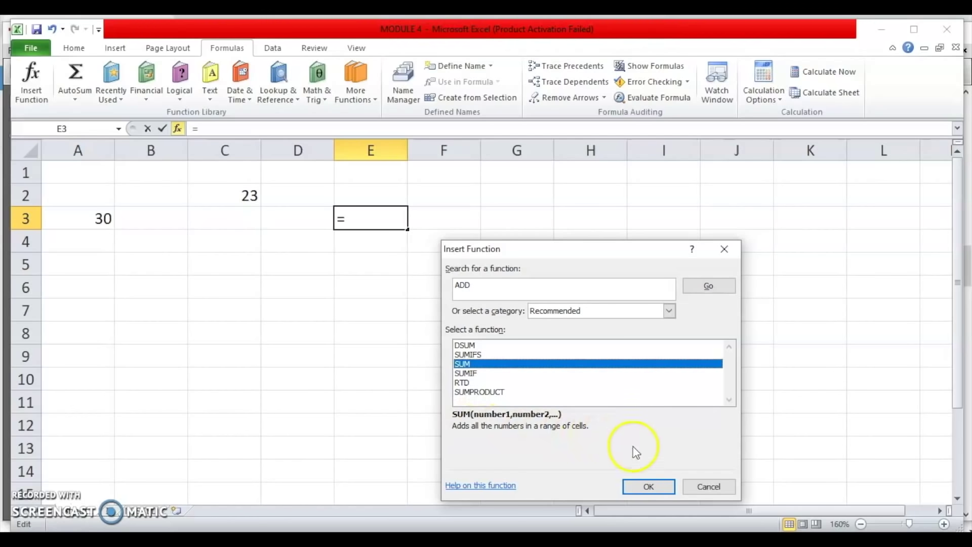
{"action": "left_click", "coordinate": [627, 486]}
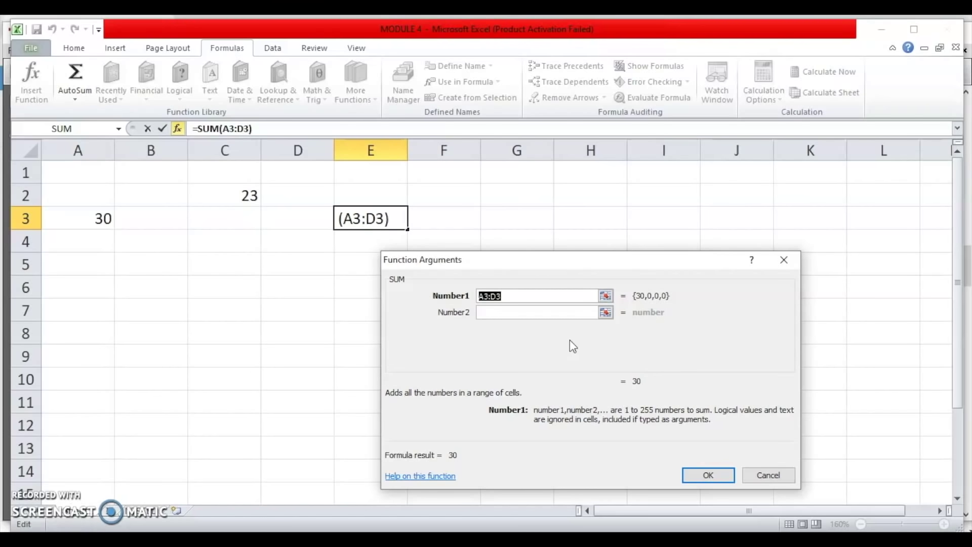
{"action": "left_click", "coordinate": [707, 475]}
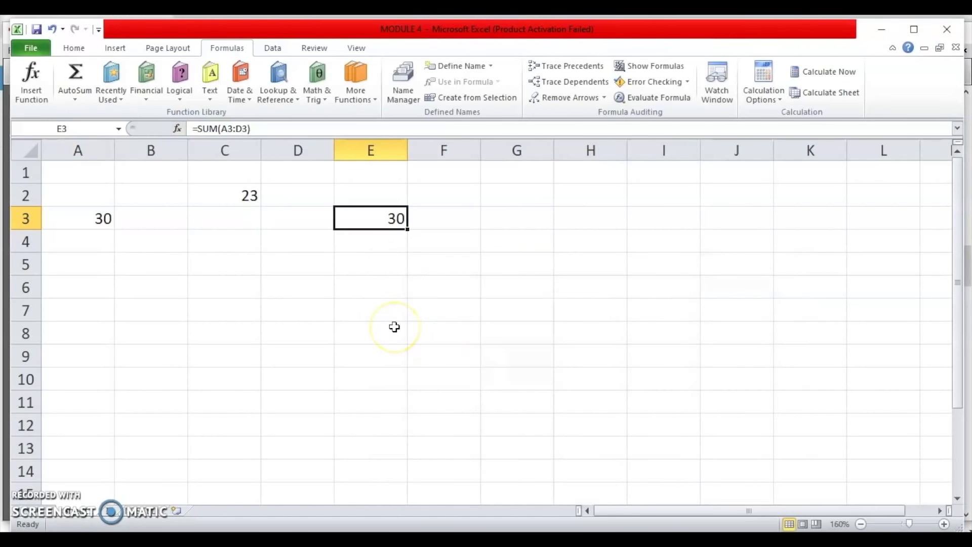
Switch back to the Adobe Reader slides to view the categories of functions in Excel
{"action": "left_click", "coordinate": [219, 268]}
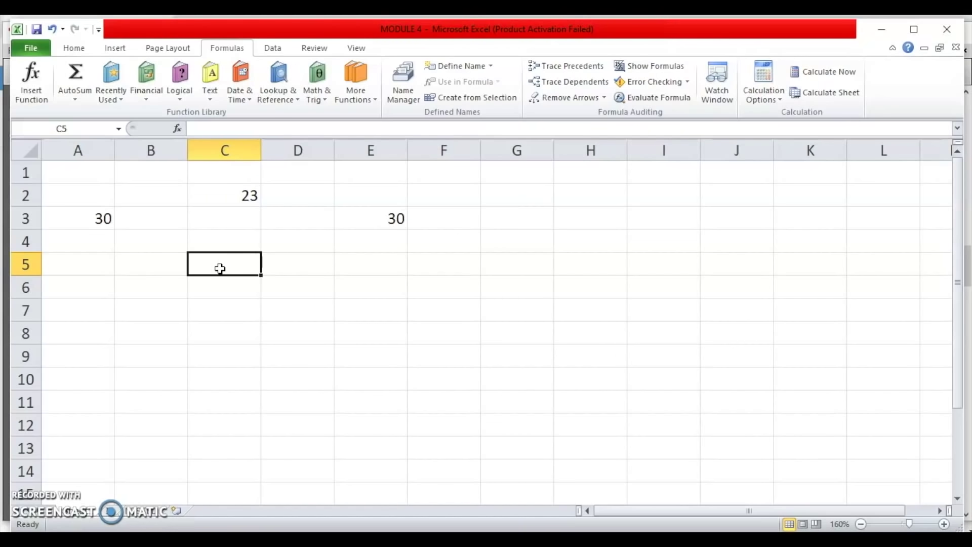
{"action": "key", "text": "alt+Tab"}
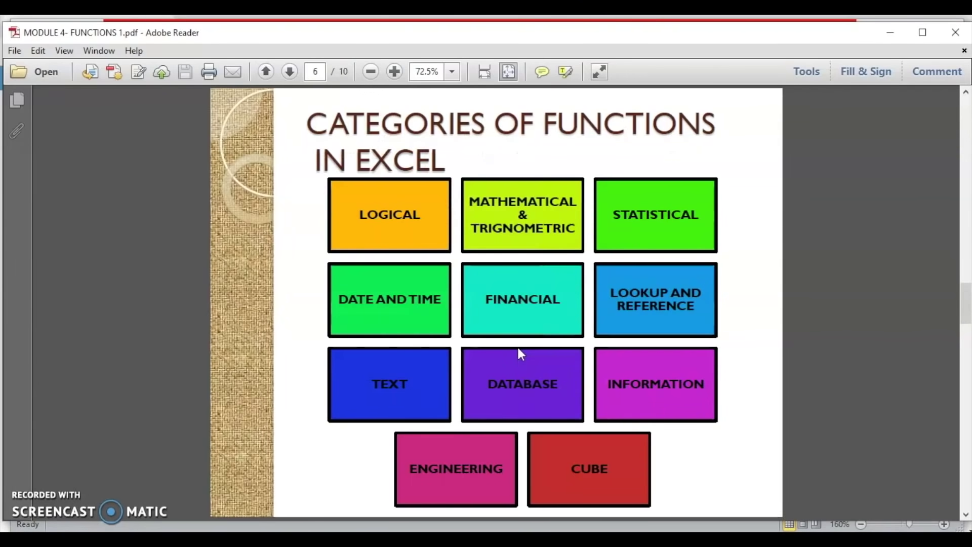
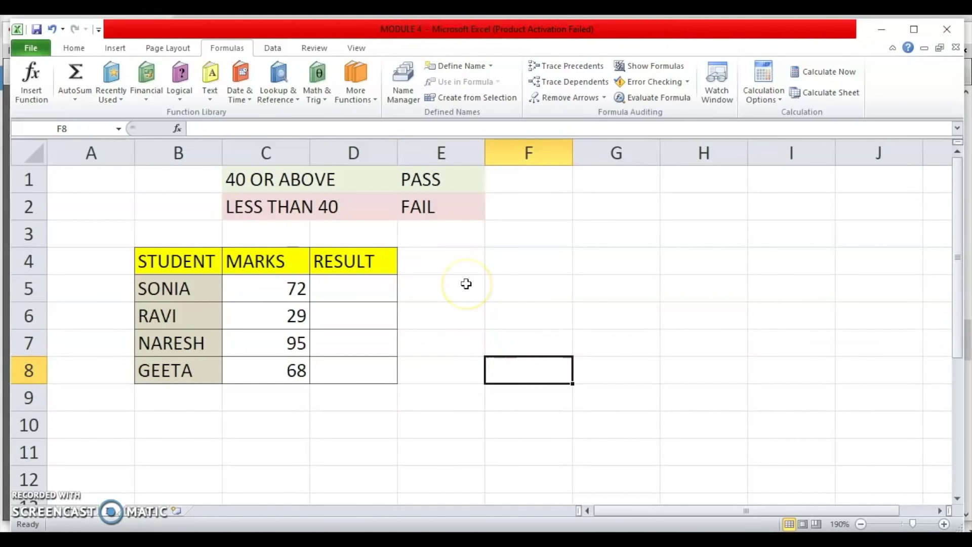
Enter the formula =IF(C5>=40,"PASS","FAIL") in cell D5 of the RESULT column
{"action": "left_click", "coordinate": [357, 292]}
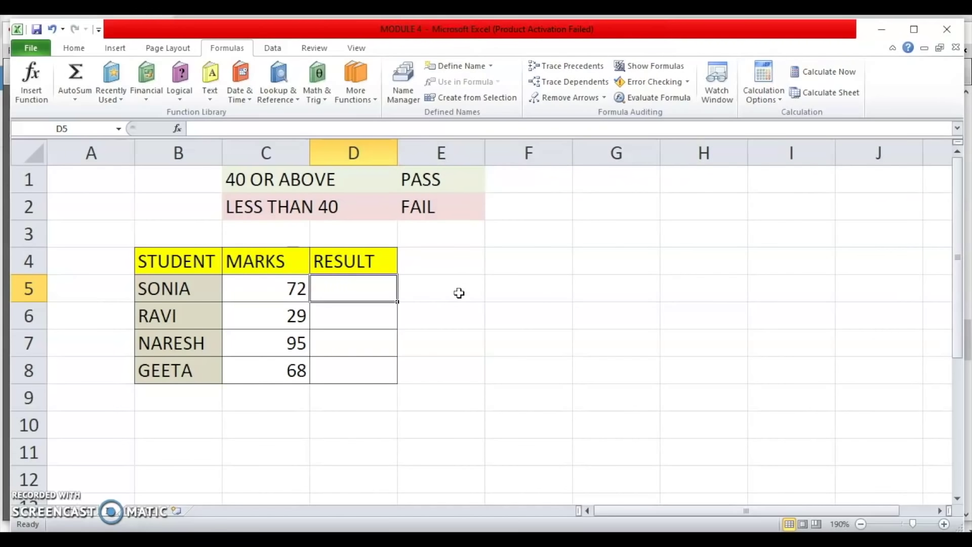
{"action": "left_click", "coordinate": [360, 289]}
{"action": "type", "text": "="}
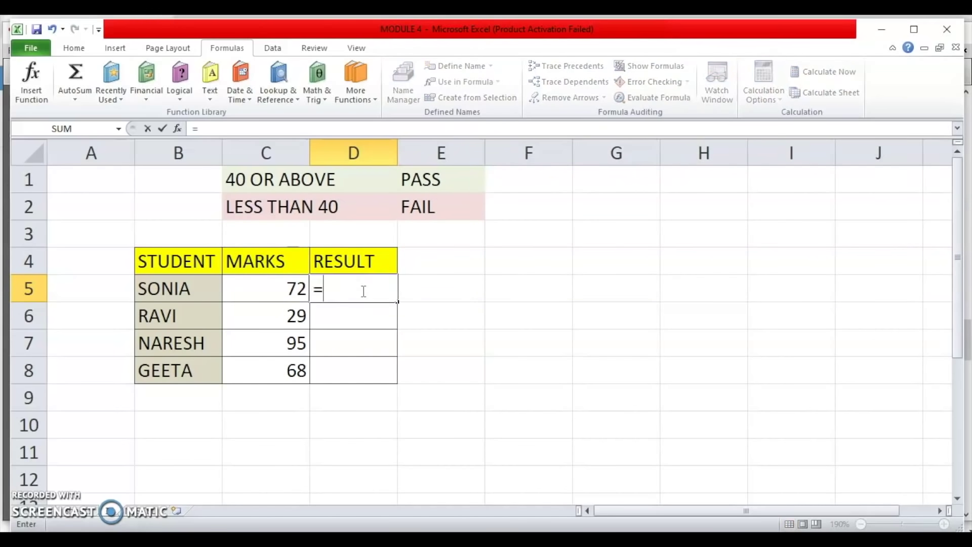
{"action": "type", "text": "IF"}
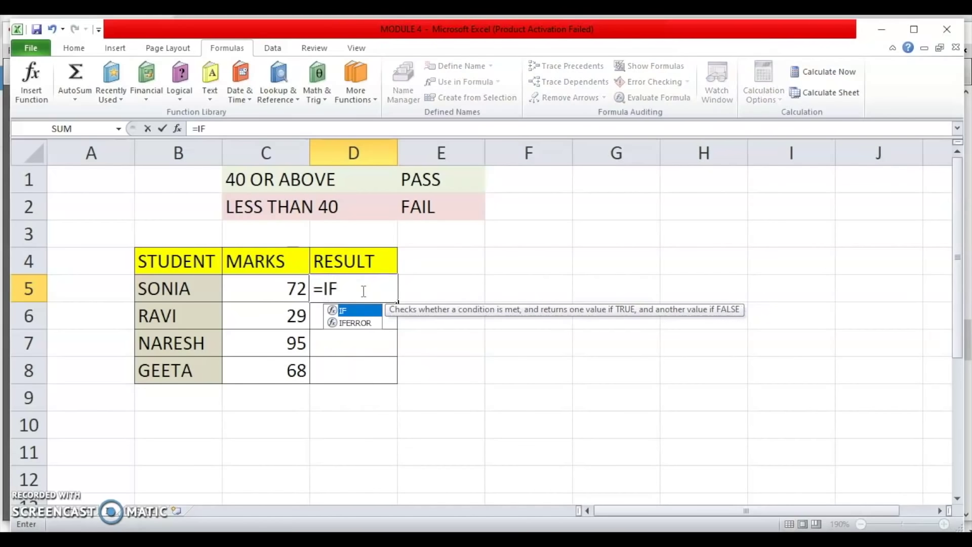
{"action": "type", "text": "("}
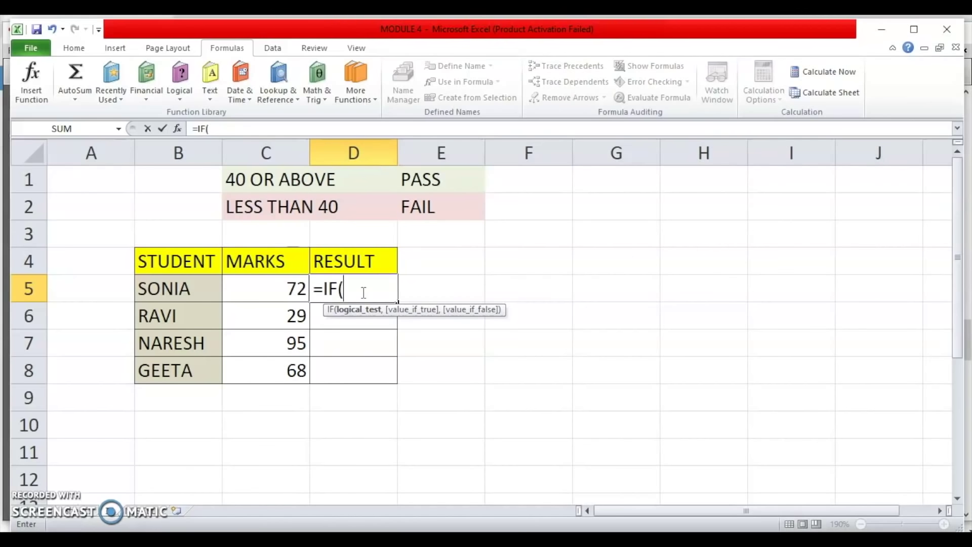
{"action": "left_click", "coordinate": [291, 289]}
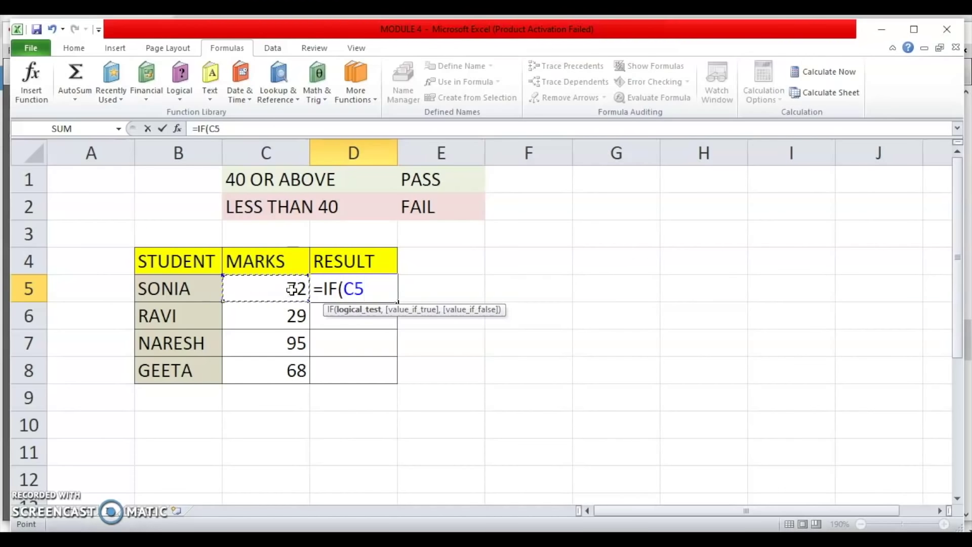
{"action": "type", "text": ">=40,\"P"}
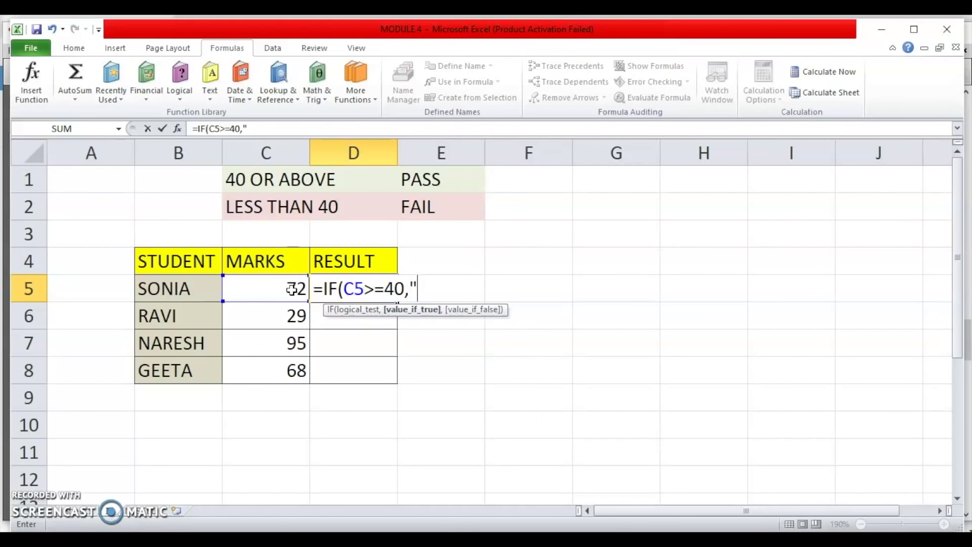
{"action": "type", "text": "ASS\","}
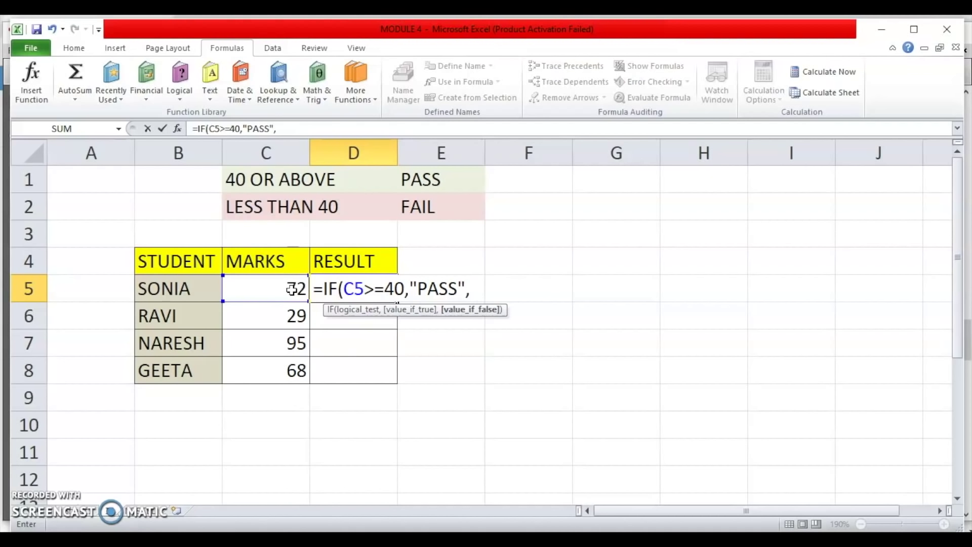
{"action": "type", "text": "\"FAIL\")"}
{"action": "key", "text": "Return"}
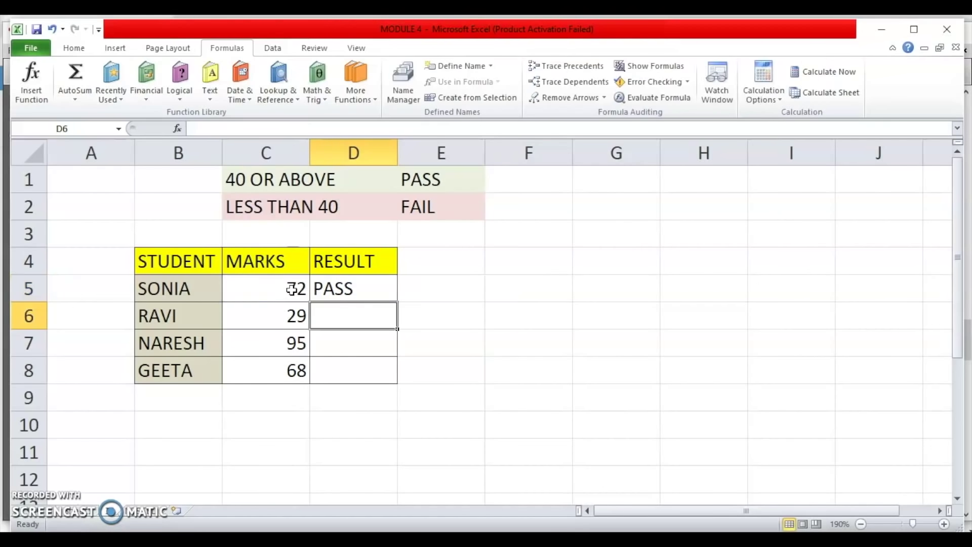
Copy the IF formula from D5 down through D8 for the remaining students
{"action": "left_click", "coordinate": [355, 295]}
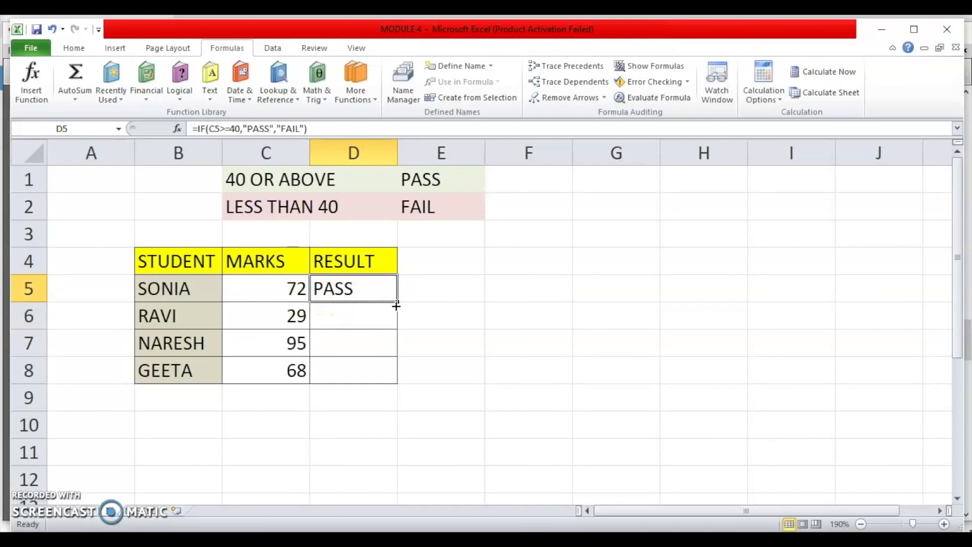
{"action": "left_click_drag", "start_coordinate": [397, 303], "coordinate": [393, 380]}
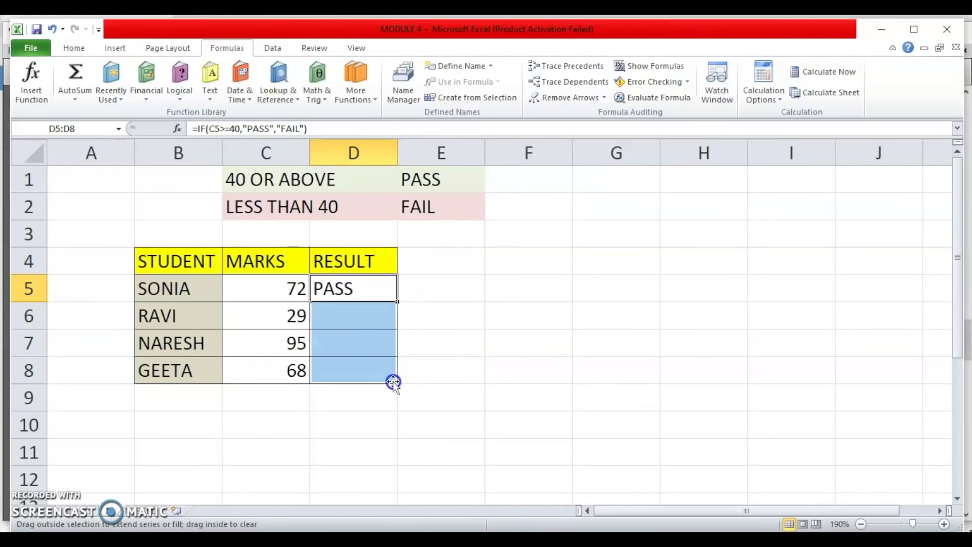
{"action": "left_click", "coordinate": [494, 335]}
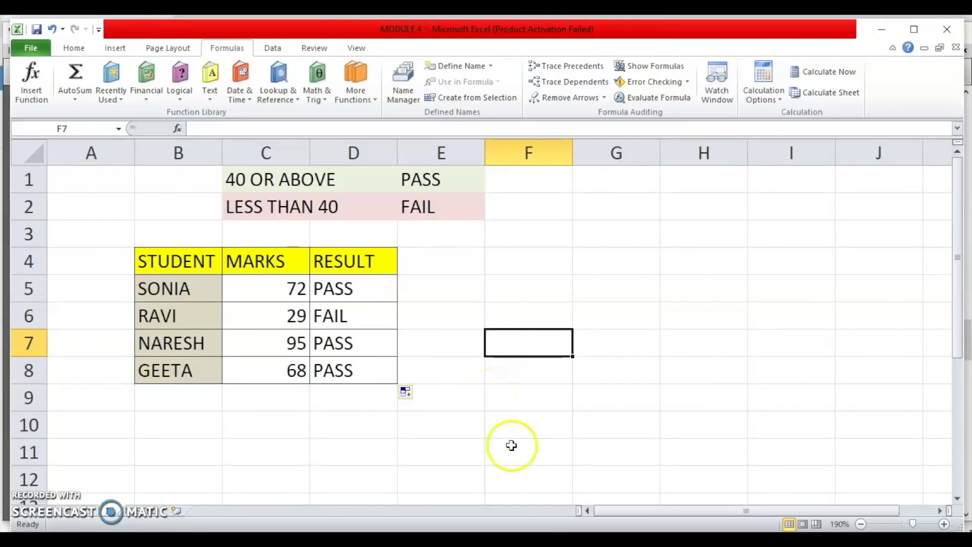
Switch to the Adobe Reader slides to view the Nesting Functions page, and return to the Excel workbook
{"action": "key", "text": "alt+Tab"}
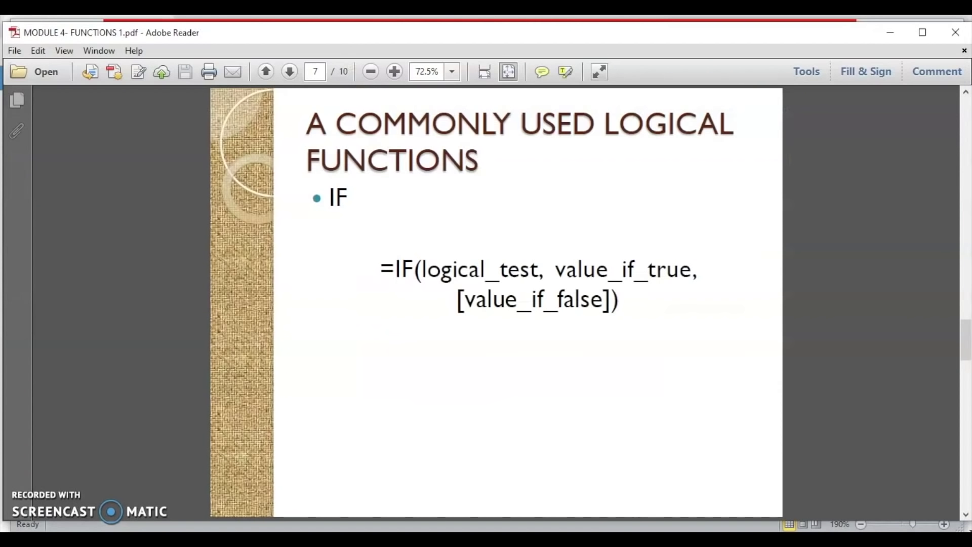
{"action": "scroll", "coordinate": [587, 405], "scroll_direction": "down", "scroll_amount": 1}
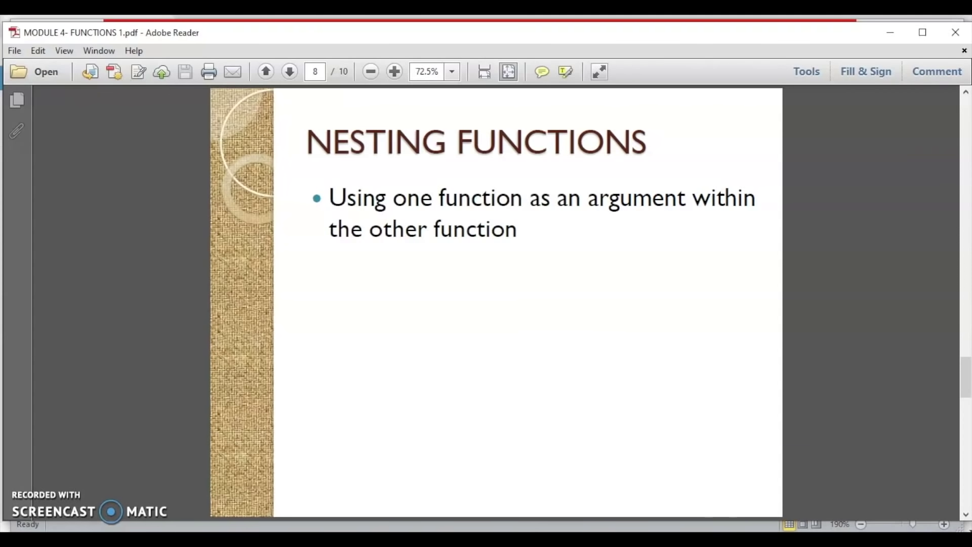
{"action": "key", "text": "alt+Tab"}
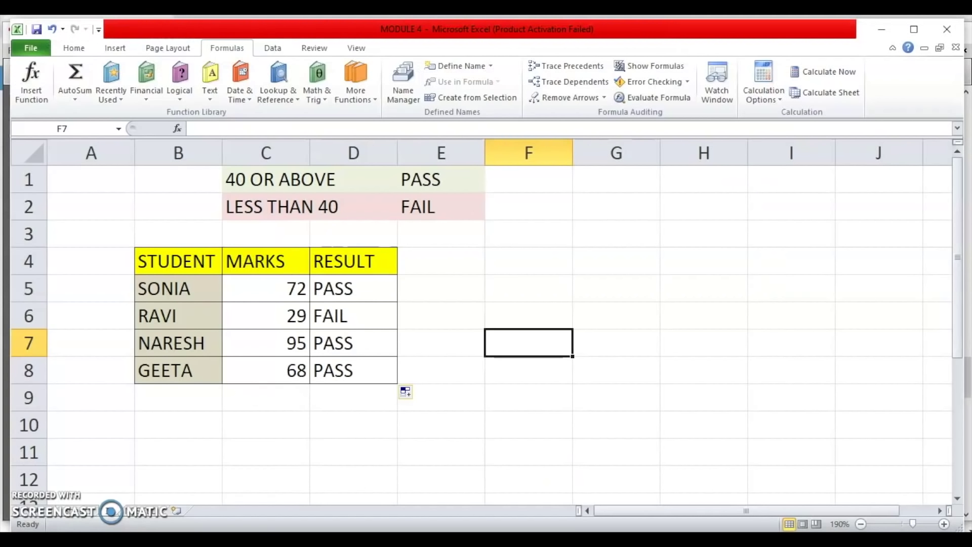
Open the employee salary worksheet and clear the existing content of SALARY cell C5
{"action": "left_click", "coordinate": [154, 510]}
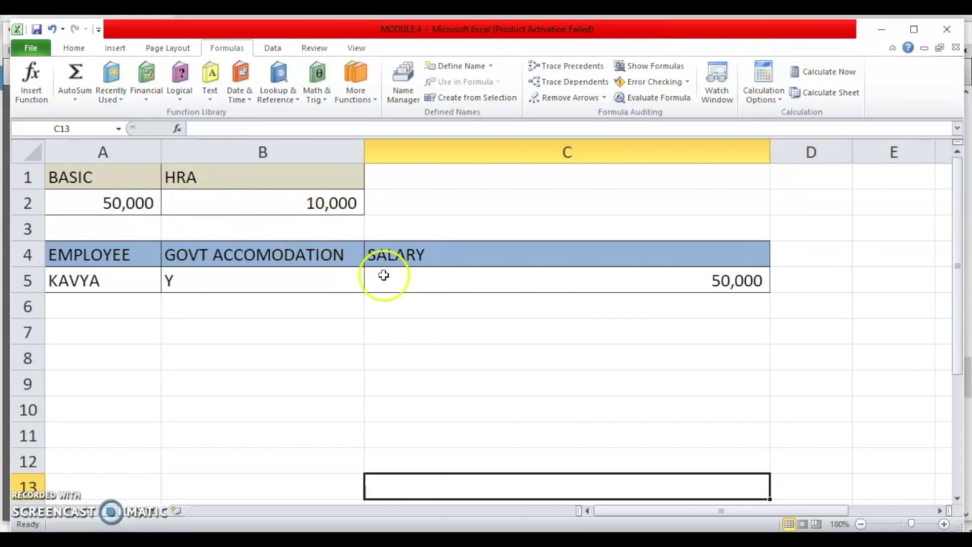
{"action": "left_click", "coordinate": [466, 276]}
{"action": "key", "text": "Delete"}
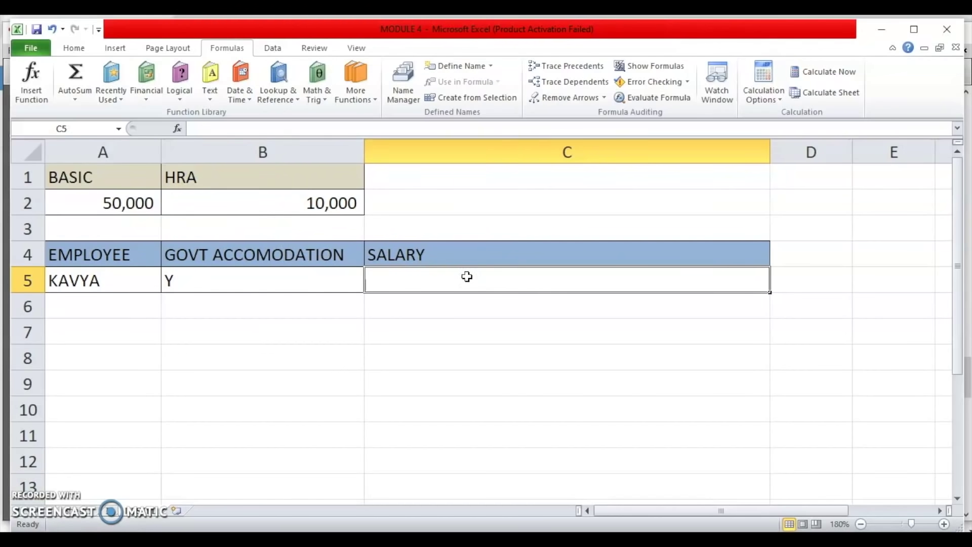
Begin an IF formula in C5 with the test B5="Y" and A2 as the value if true
{"action": "type", "text": "=IF"}
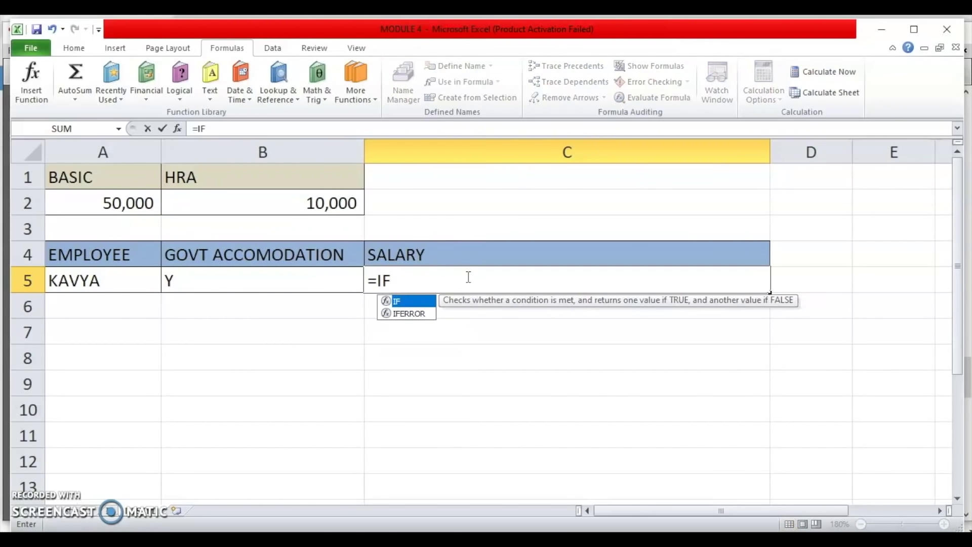
{"action": "type", "text": "("}
{"action": "left_click", "coordinate": [326, 284]}
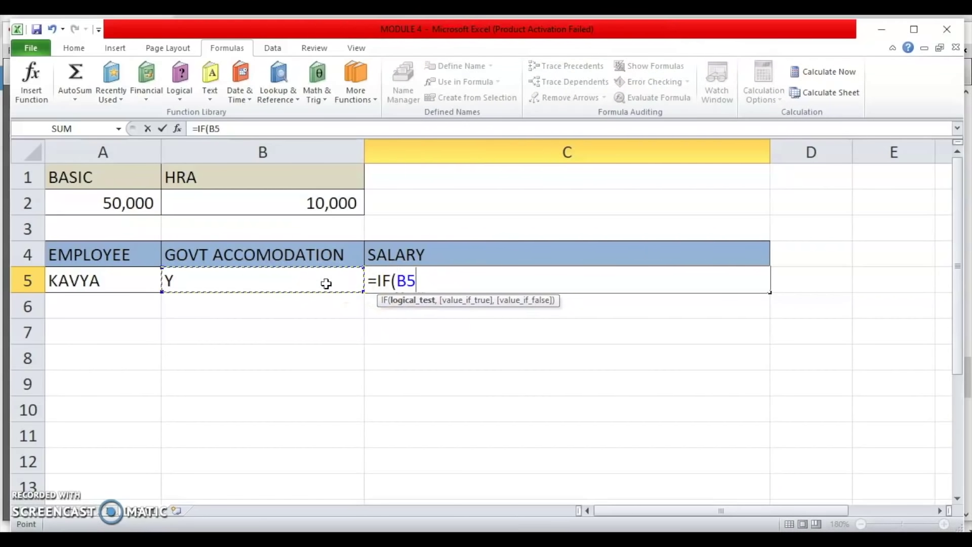
{"action": "type", "text": "='"}
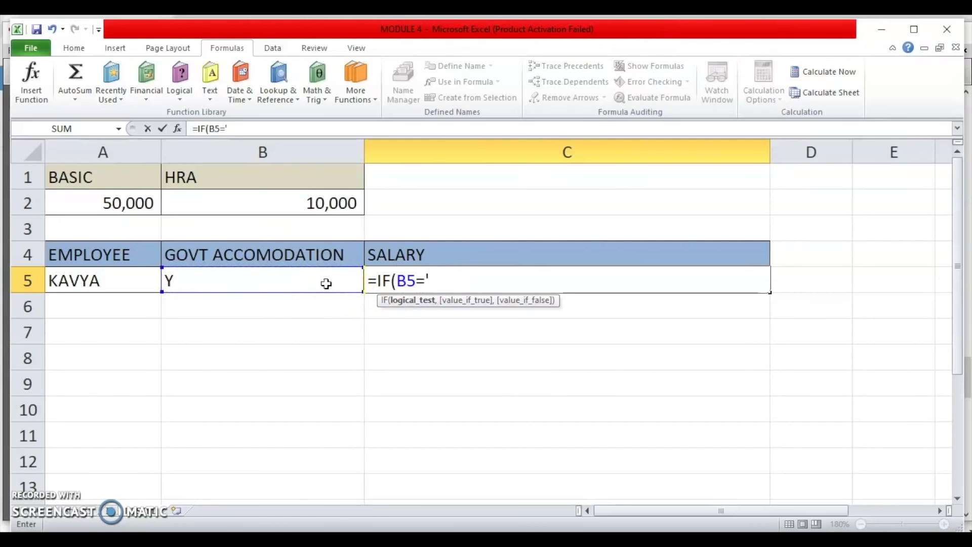
{"action": "type", "text": "Y"}
{"action": "key", "text": "BackSpace"}
{"action": "key", "text": "BackSpace"}
{"action": "type", "text": "\"Y\","}
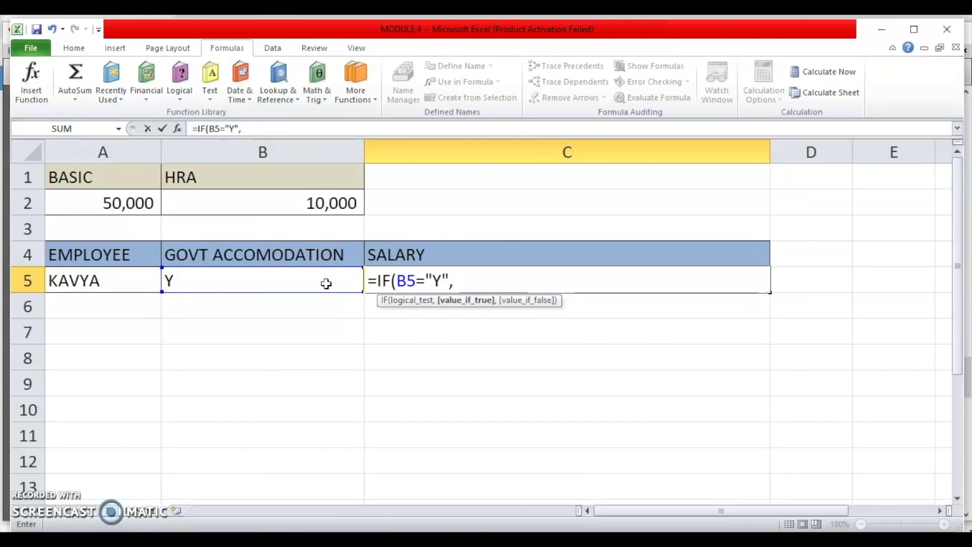
{"action": "left_click", "coordinate": [134, 197]}
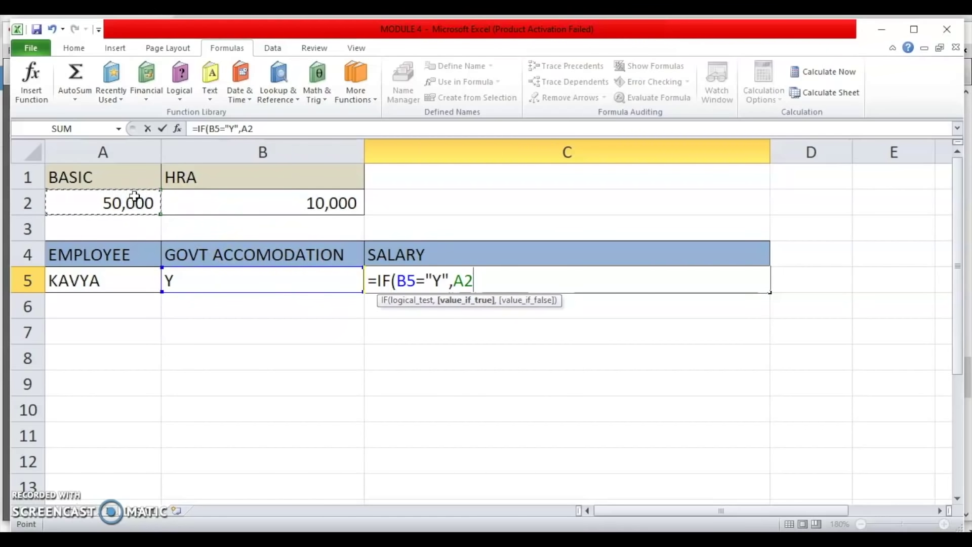
{"action": "type", "text": ","}
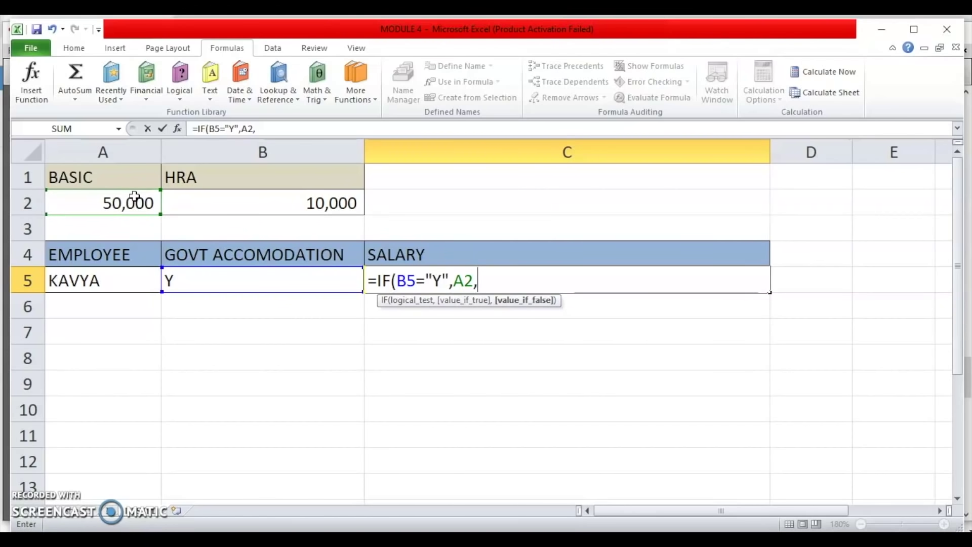
Nest SUM(A2:B2) as the value if false and complete the IF formula in C5
{"action": "type", "text": "SUM"}
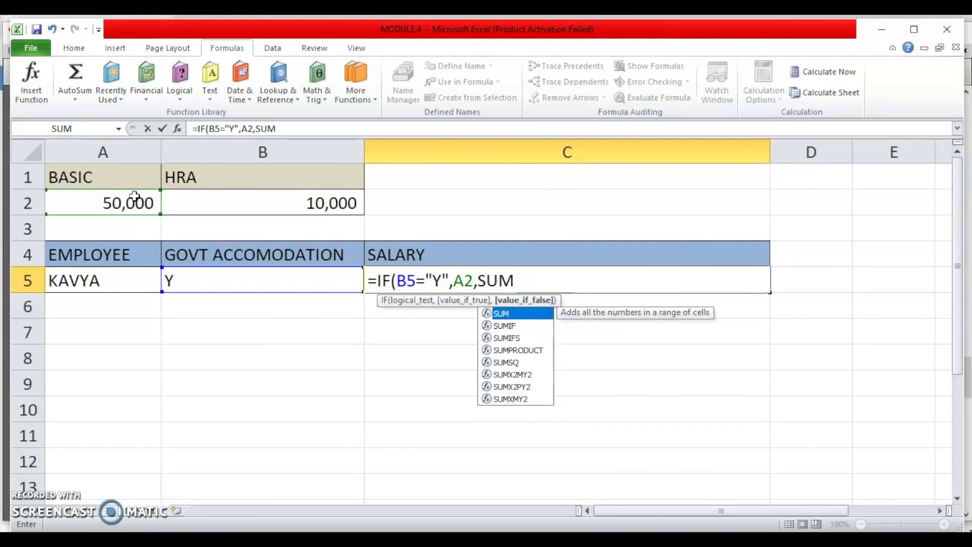
{"action": "type", "text": "("}
{"action": "left_click_drag", "start_coordinate": [115, 197], "coordinate": [186, 197]}
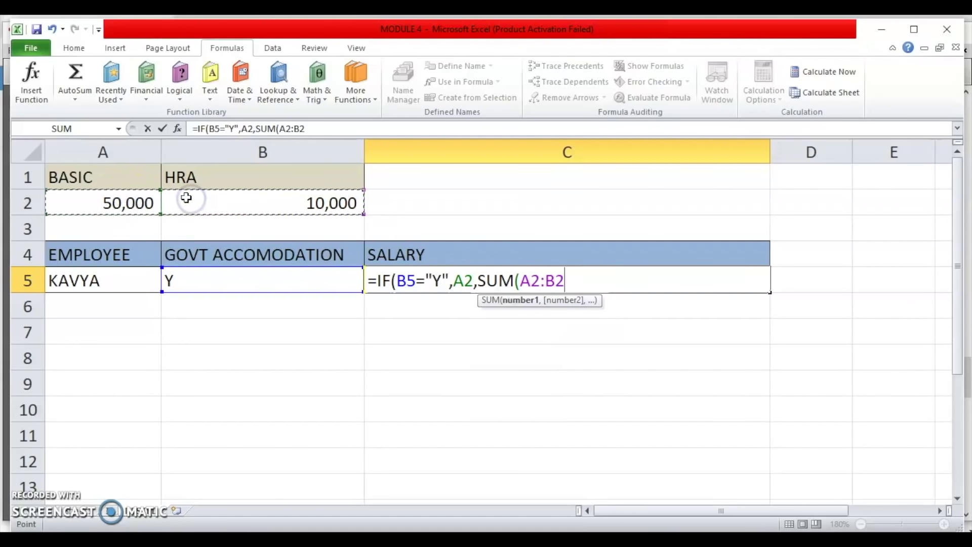
{"action": "type", "text": ")"}
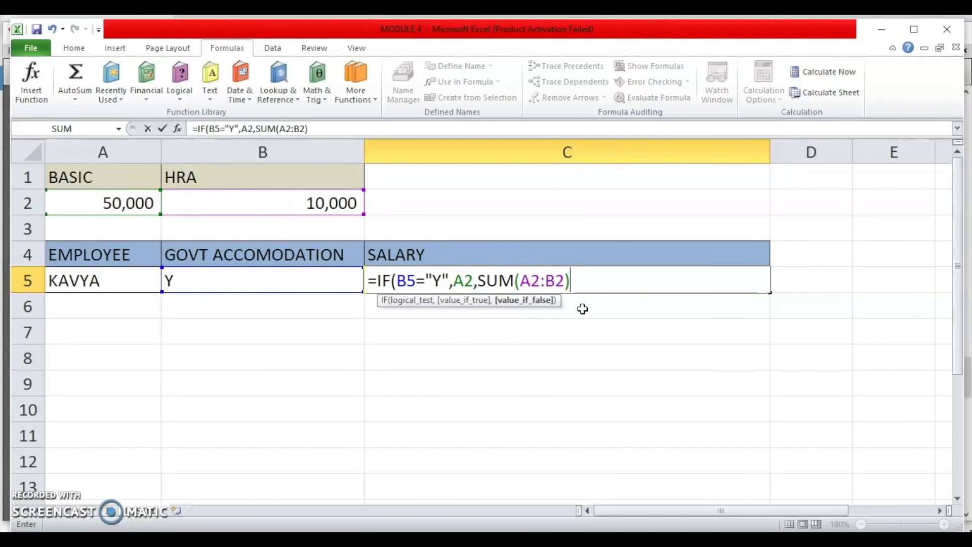
{"action": "type", "text": ")"}
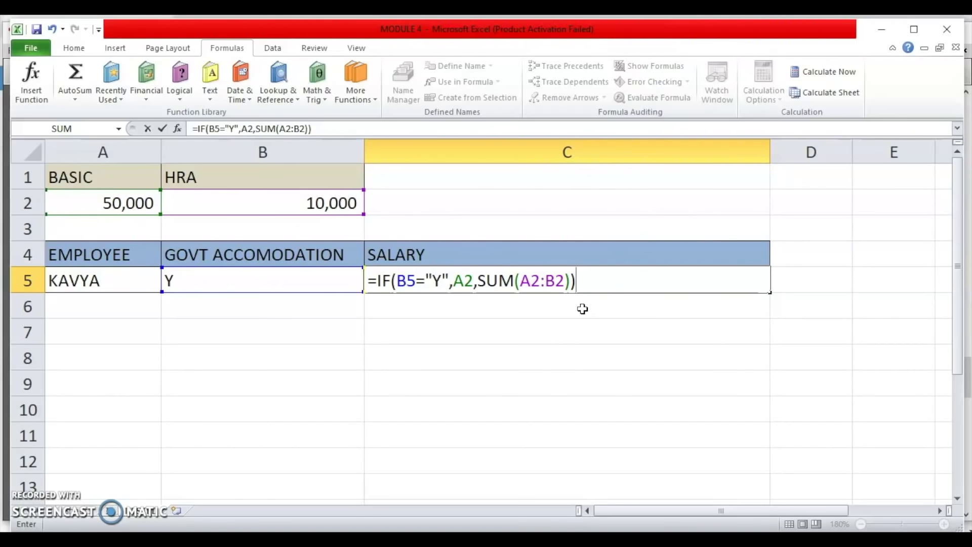
{"action": "key", "text": "Return"}
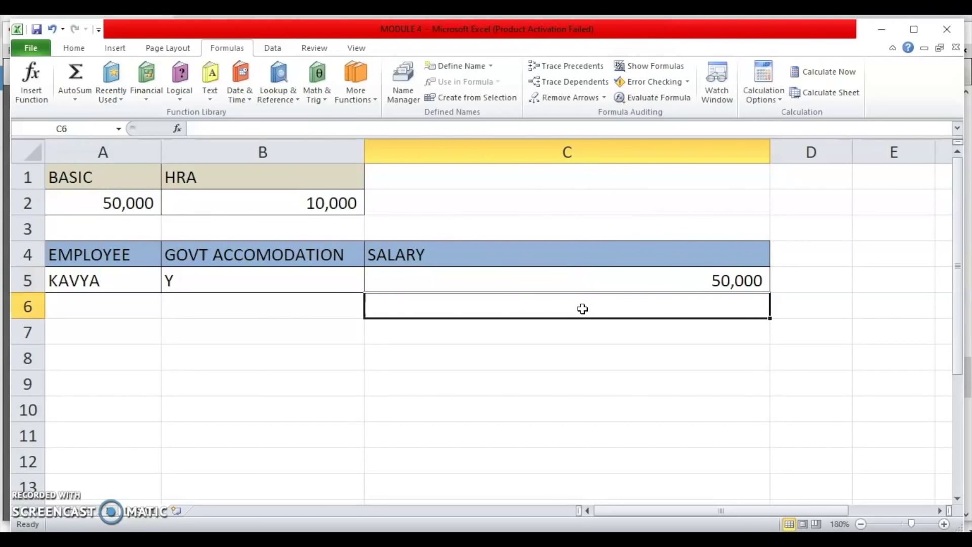
Change the GOVT ACCOMODATION entry in B5 to the second allowed option
{"action": "left_click", "coordinate": [347, 281]}
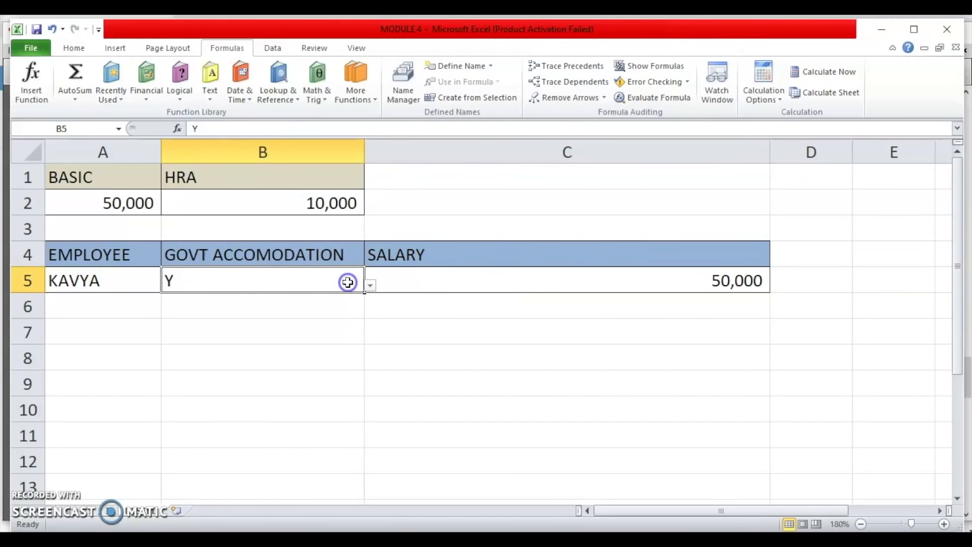
{"action": "left_click", "coordinate": [370, 287]}
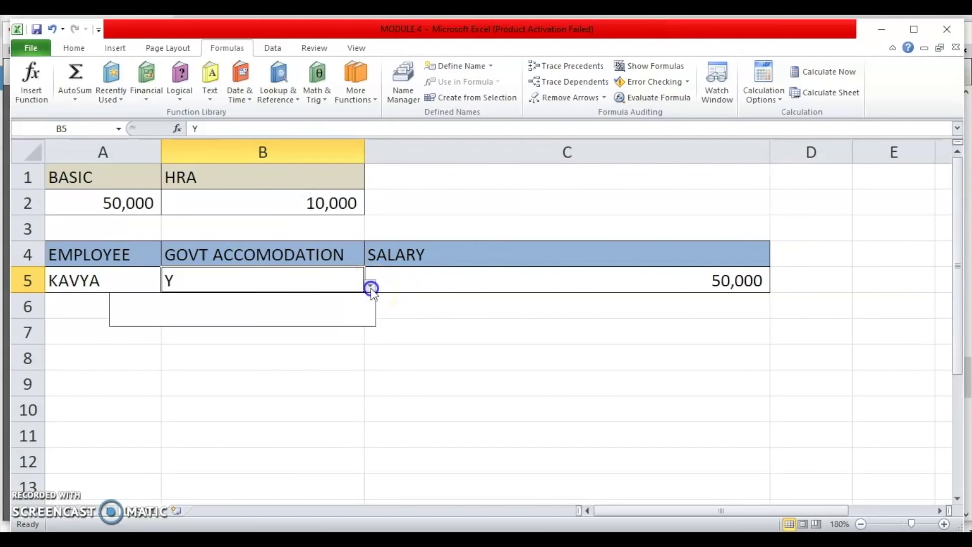
{"action": "left_click", "coordinate": [349, 319]}
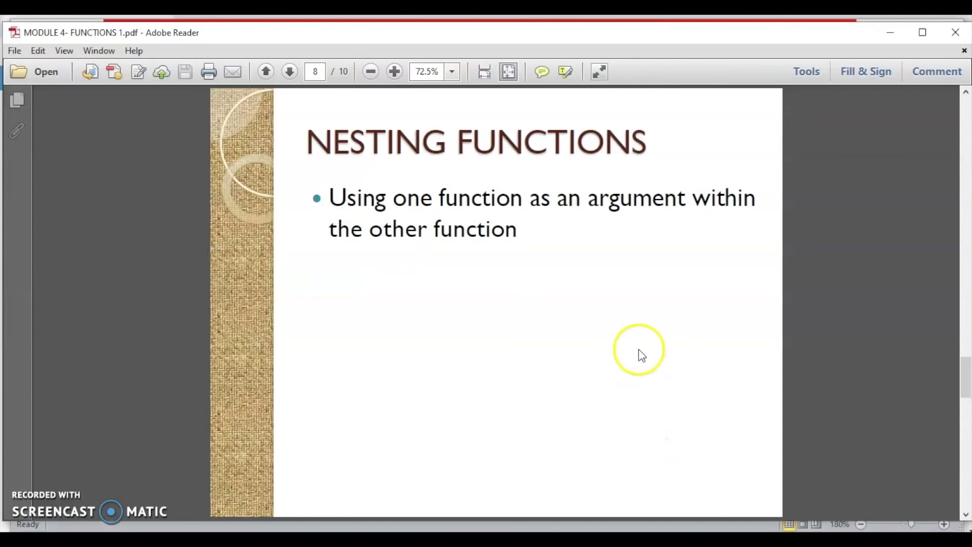
Switch to the Adobe Reader slides and advance from Nesting Functions to the closing THANKS page
{"action": "key", "text": "Page_Down"}
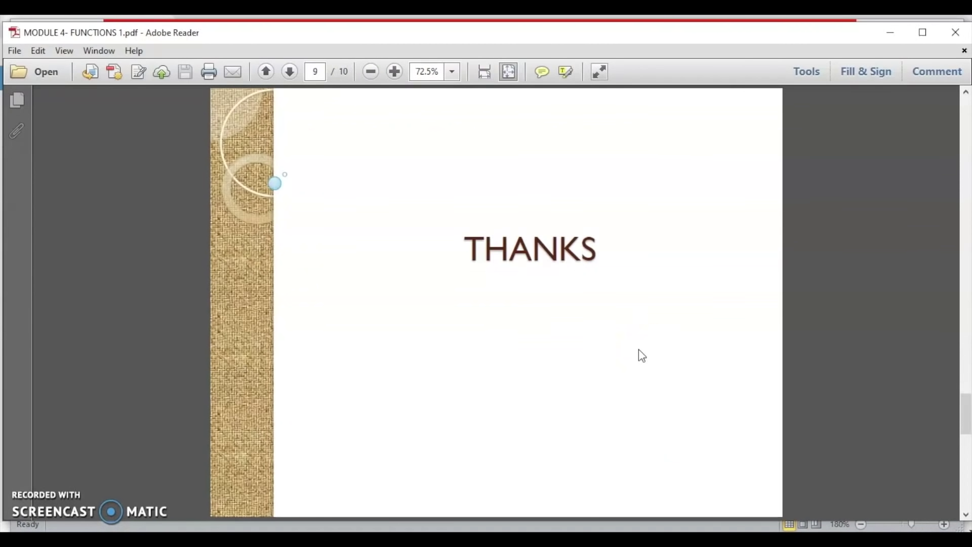